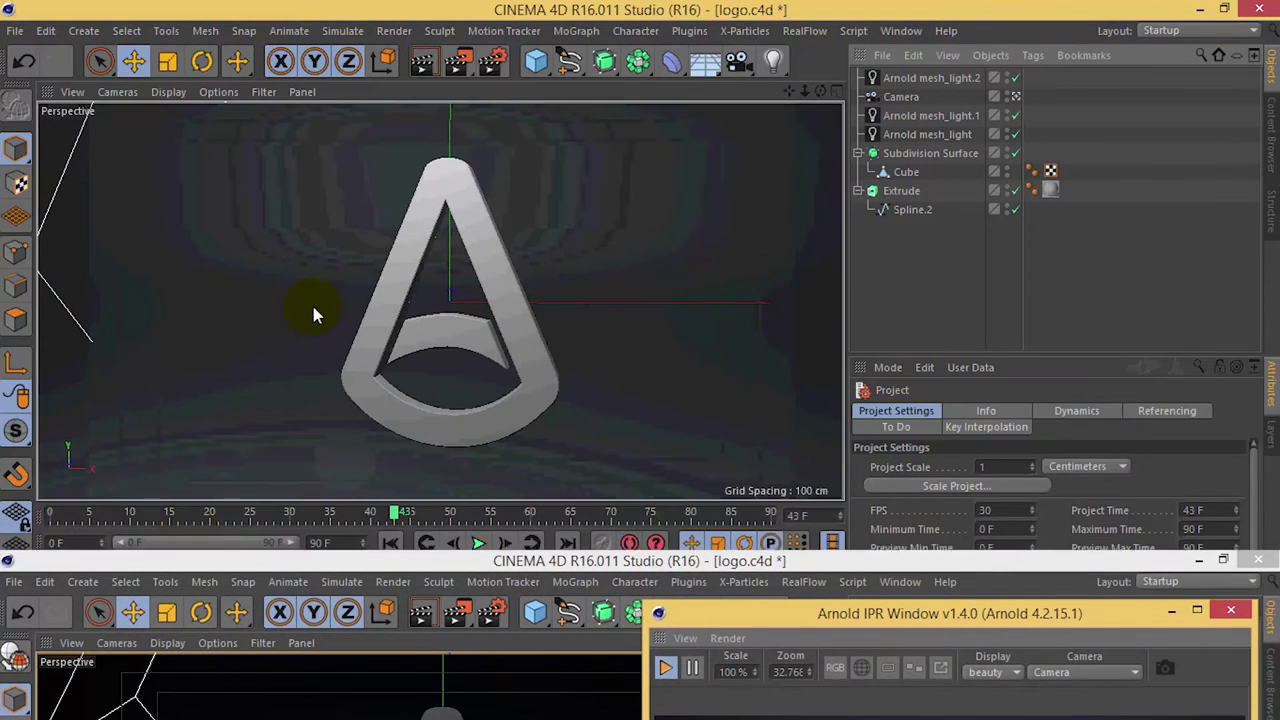
Step: Create the Arnold standard surface material standard_01 and open it in the Material Editor
{"action": "left_click", "coordinate": [77, 571]}
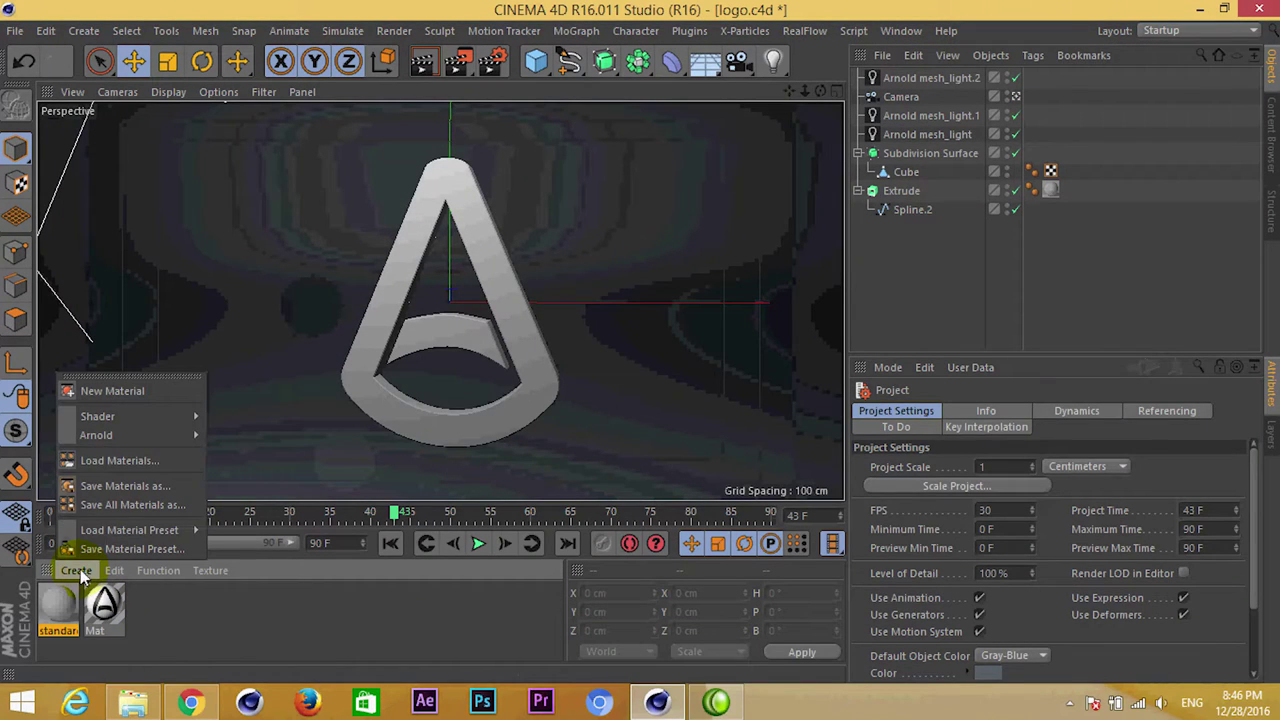
{"action": "mouse_move", "coordinate": [96, 435]}
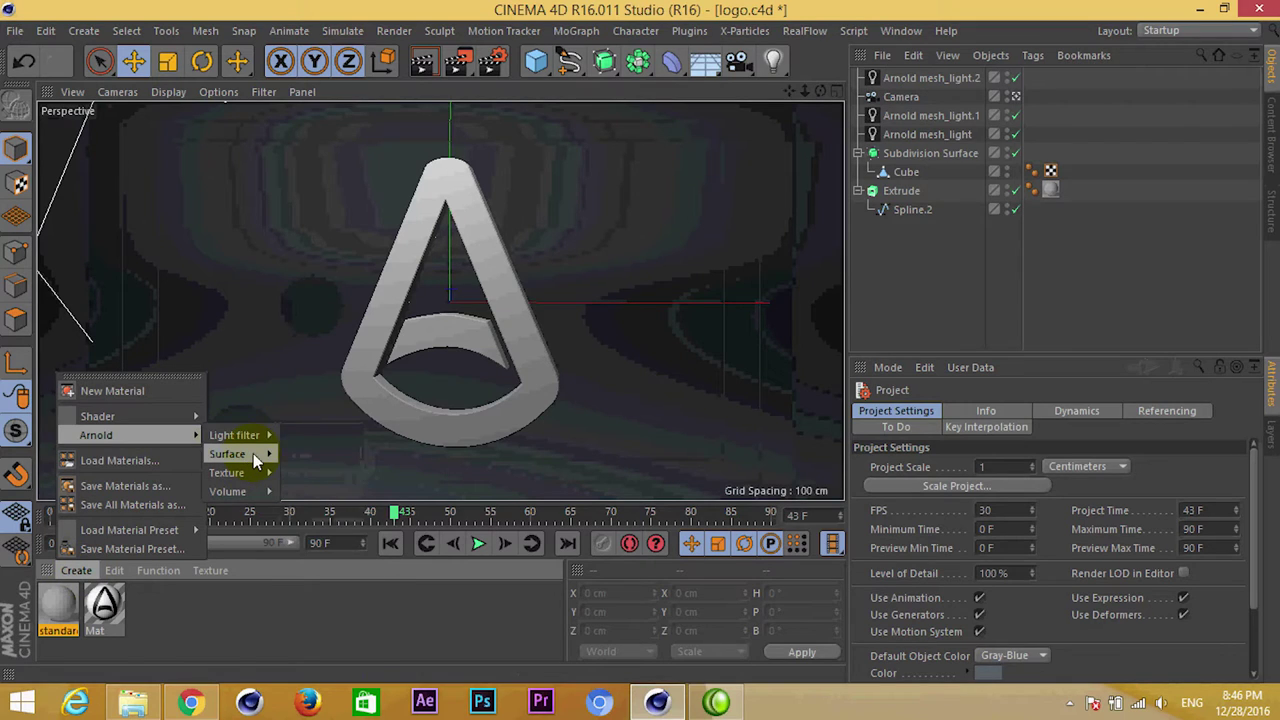
{"action": "mouse_move", "coordinate": [229, 454]}
{"action": "left_click", "coordinate": [313, 614]}
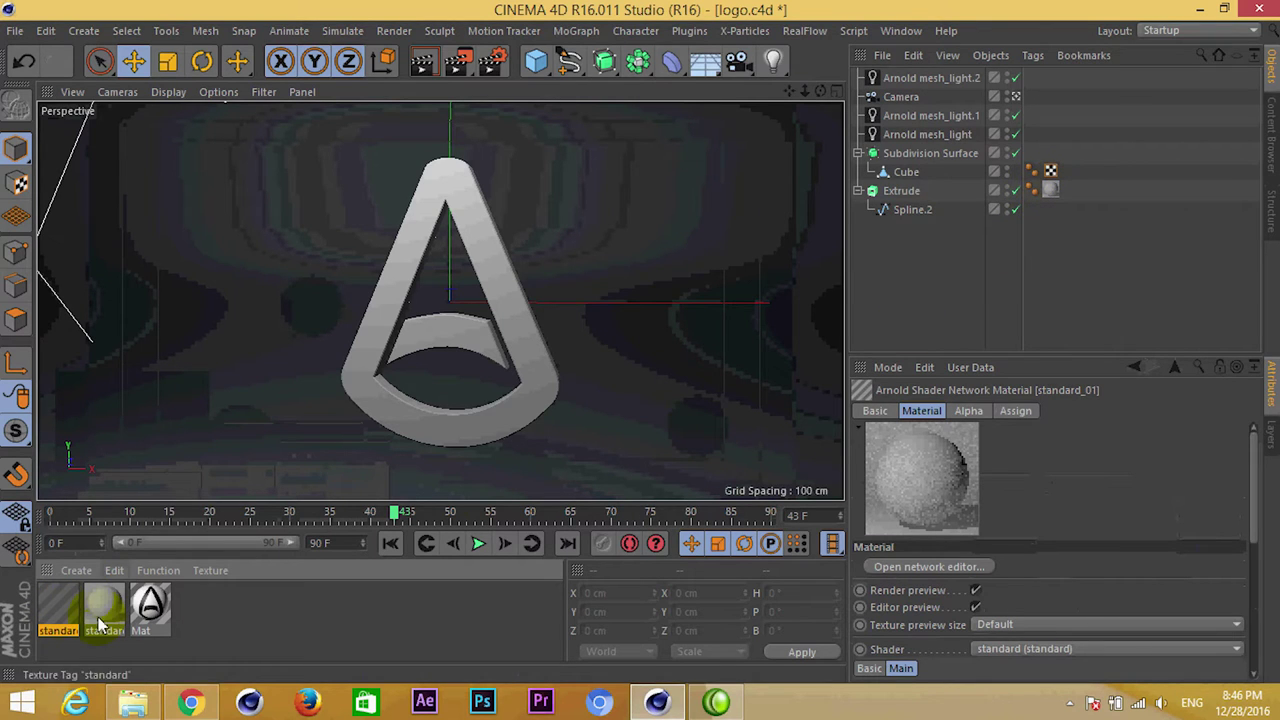
{"action": "left_click_drag", "start_coordinate": [56, 602], "coordinate": [363, 345]}
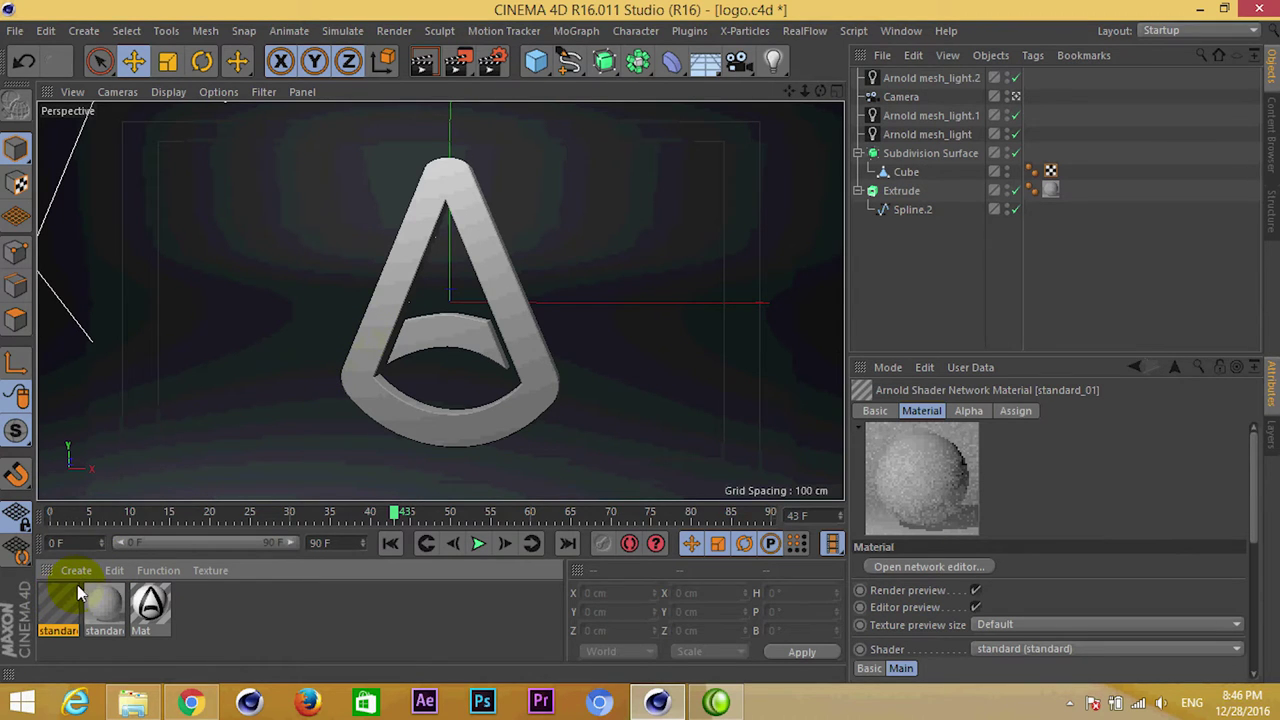
{"action": "double_click", "coordinate": [77, 585]}
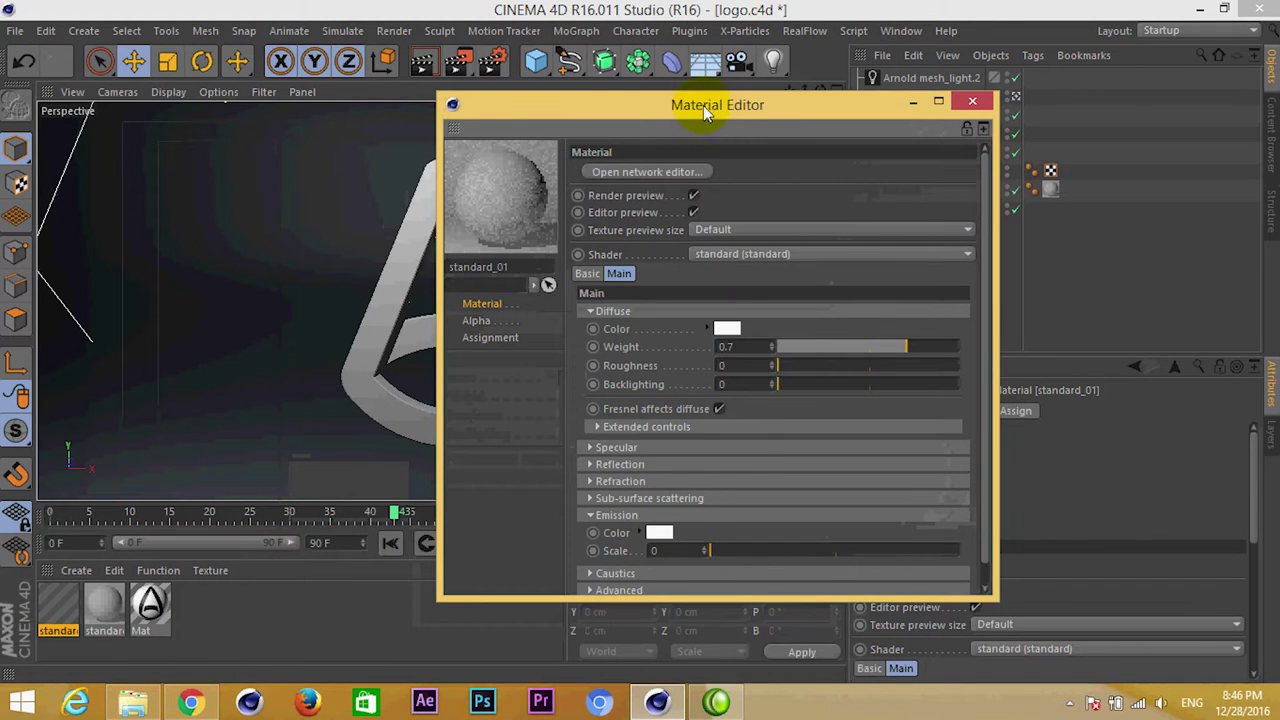
Step: Apply the standard_01 material to the Extrude logo object
{"action": "mouse_move", "coordinate": [709, 103]}
{"action": "left_mouse_down"}
{"action": "mouse_move", "coordinate": [843, 93]}
{"action": "mouse_move", "coordinate": [883, 61]}
{"action": "left_mouse_up"}
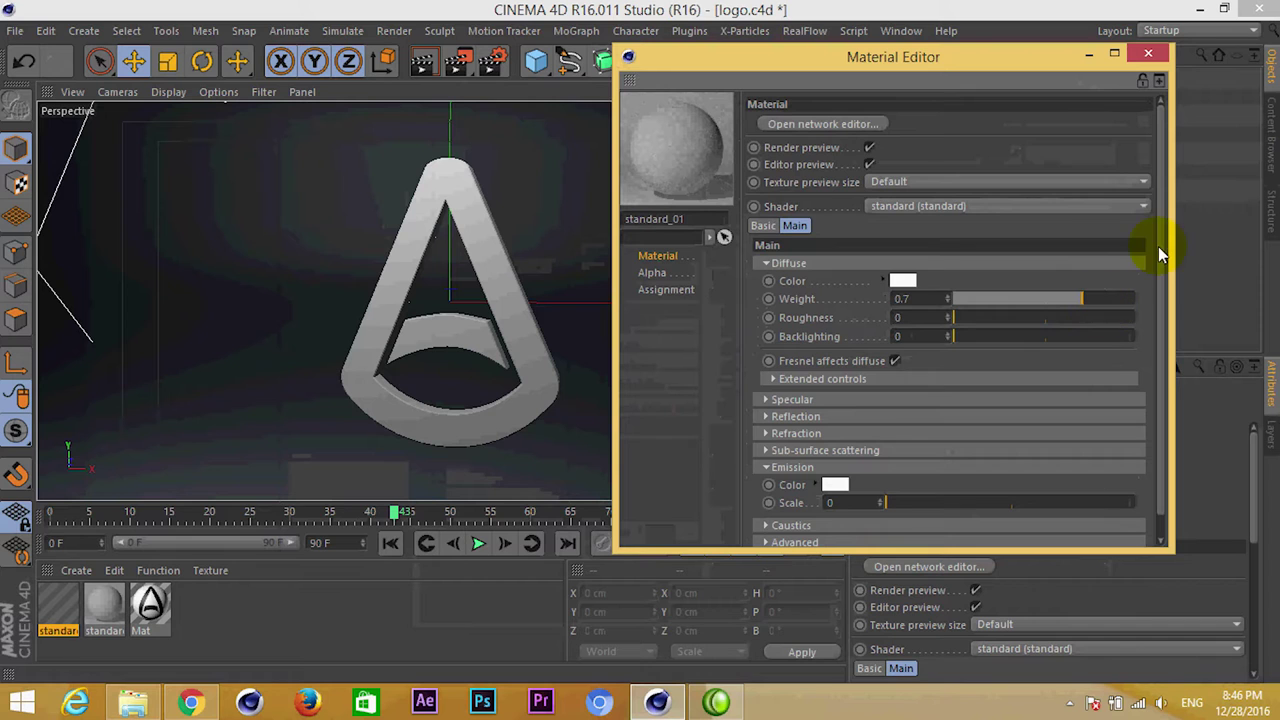
{"action": "left_click_drag", "start_coordinate": [934, 61], "coordinate": [829, 424]}
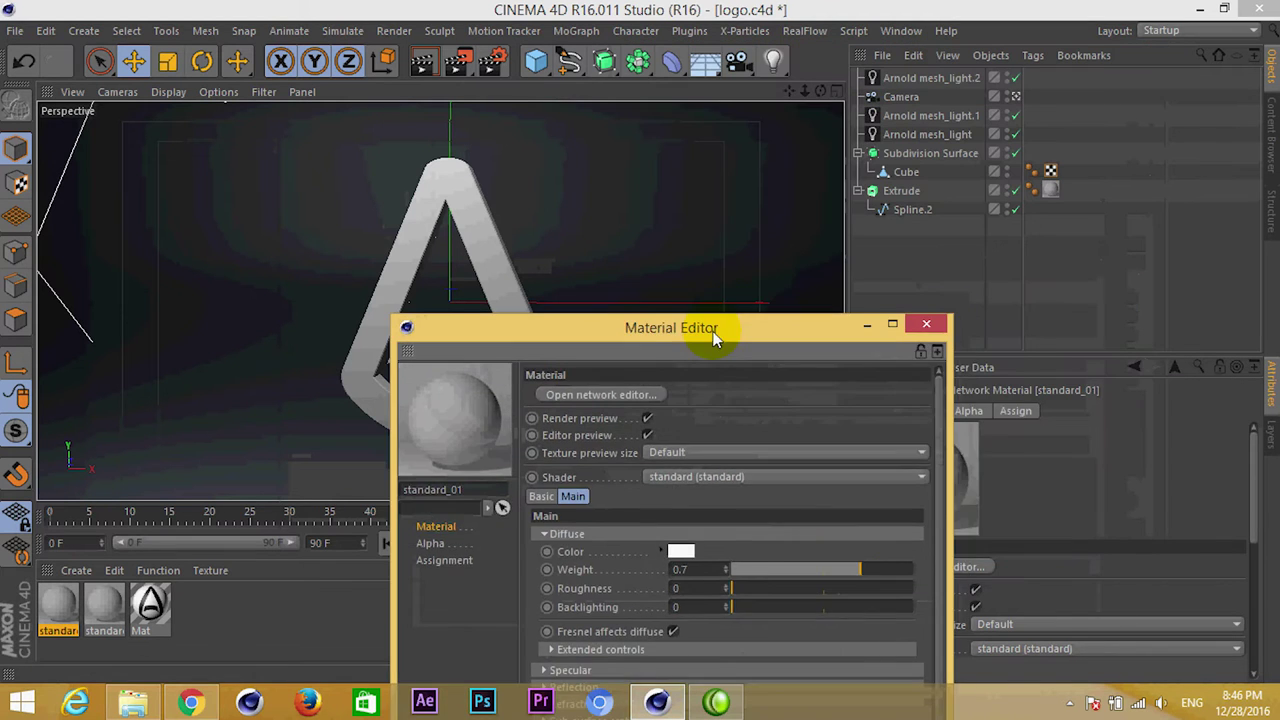
{"action": "left_click_drag", "start_coordinate": [78, 612], "coordinate": [1056, 198]}
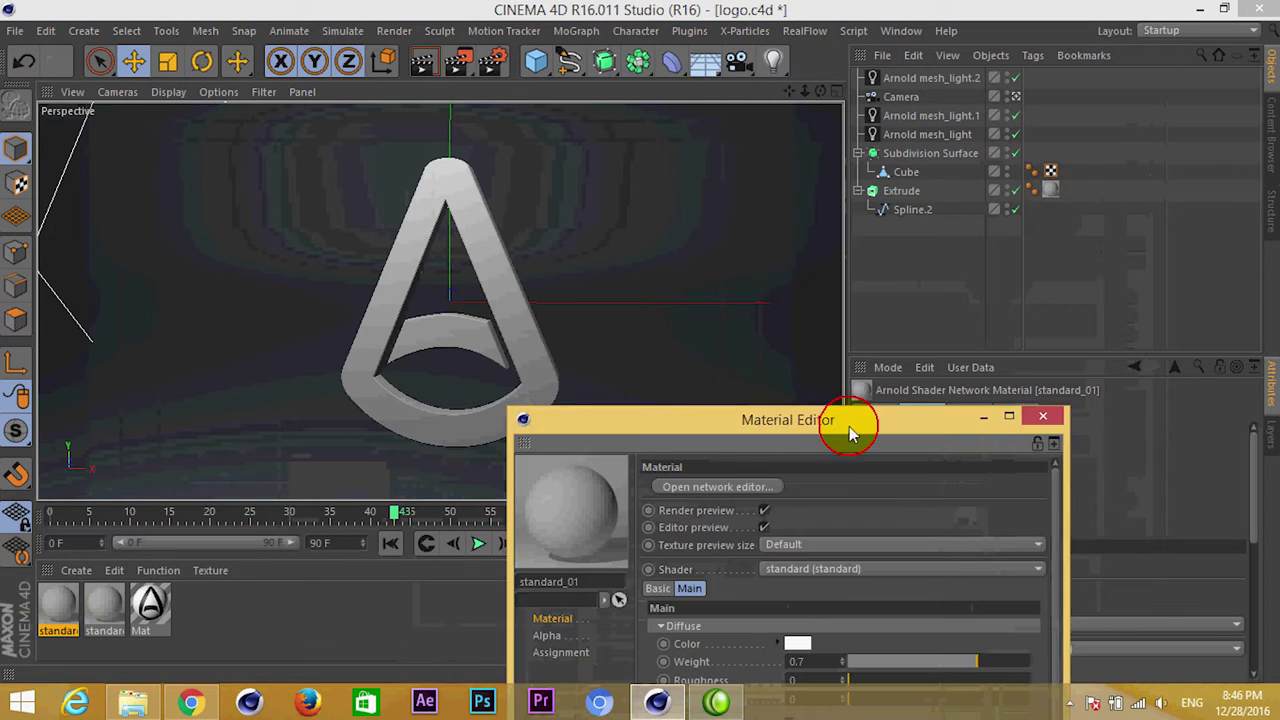
{"action": "left_click_drag", "start_coordinate": [849, 426], "coordinate": [927, 69]}
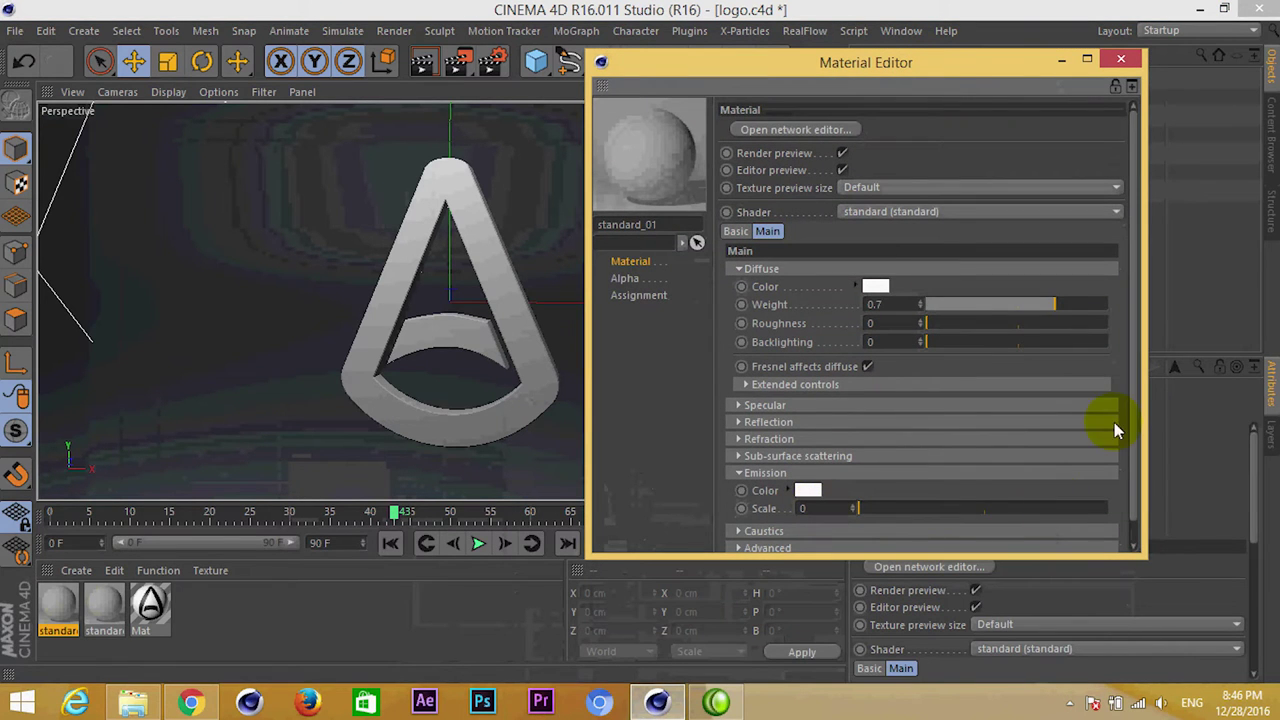
Step: Bring up standard_01's Emission section and adjust its emission colour
{"action": "scroll", "coordinate": [1118, 435], "scroll_direction": "down", "scroll_amount": 1}
{"action": "left_click", "coordinate": [806, 467]}
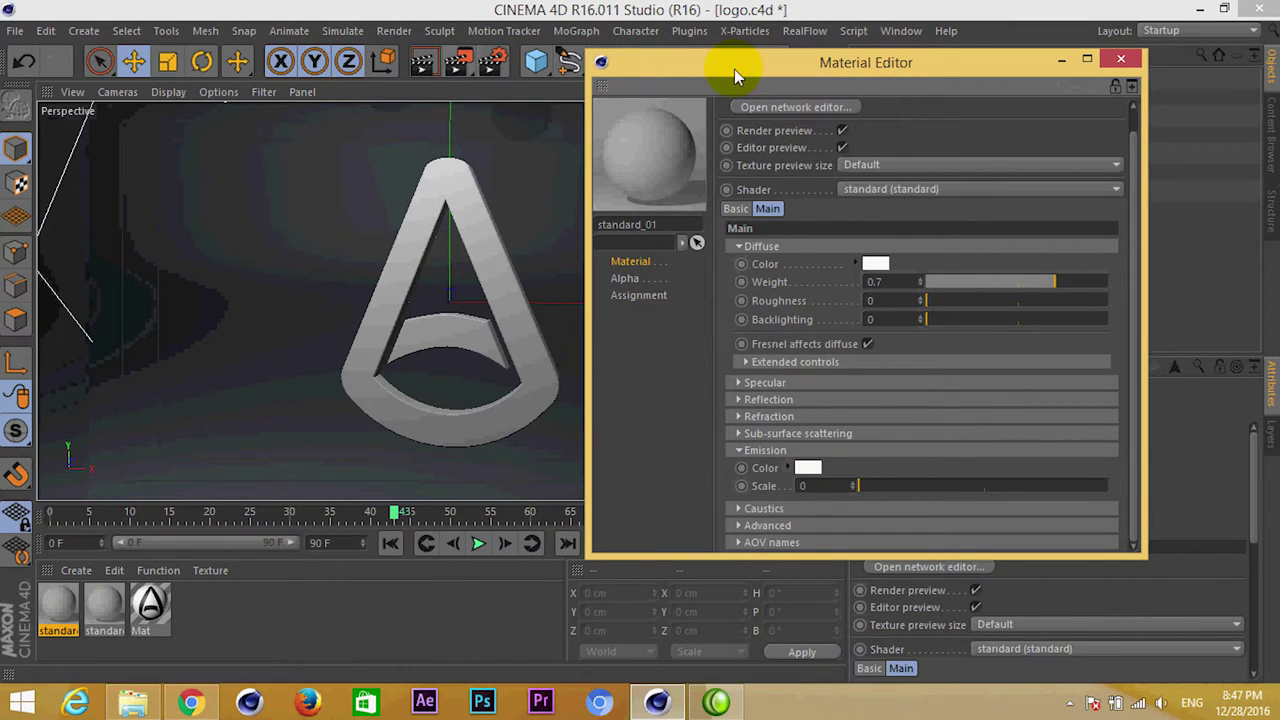
{"action": "left_click_drag", "start_coordinate": [734, 69], "coordinate": [748, 105]}
{"action": "left_click", "coordinate": [689, 30]}
{"action": "mouse_move", "coordinate": [711, 84]}
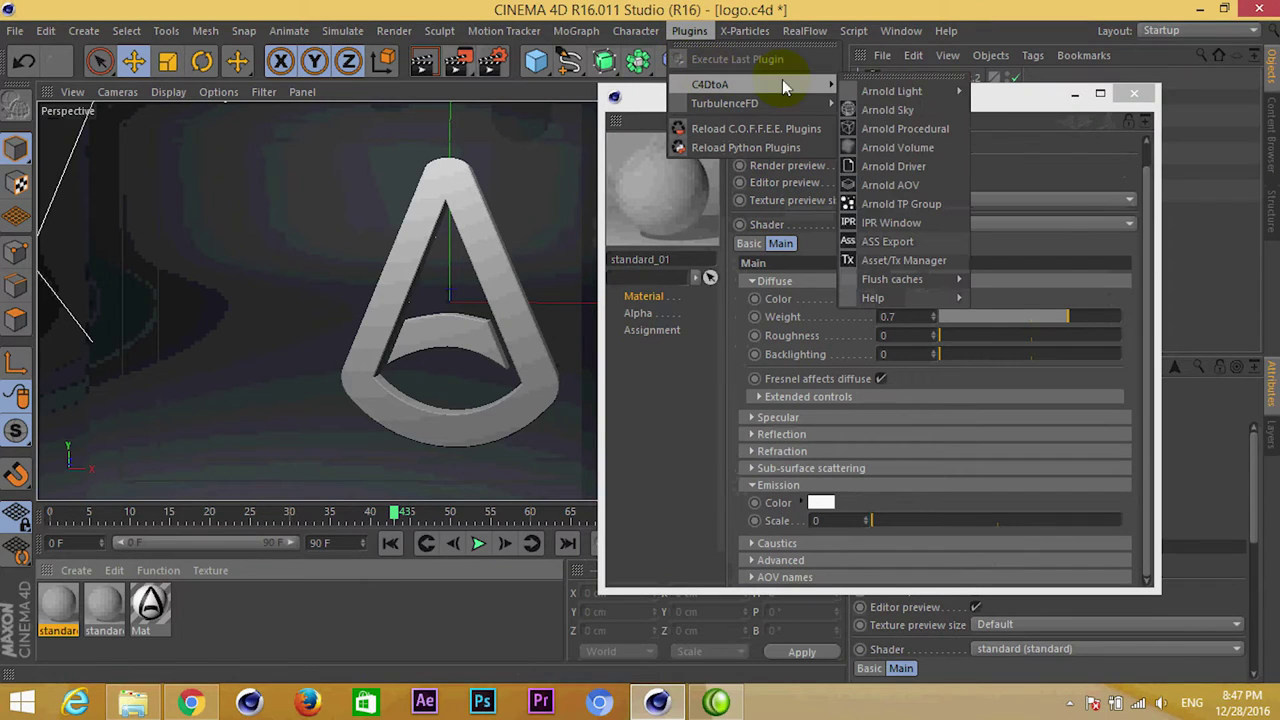
Step: Launch the C4DtoA IPR window on the grey logo, zoom the render out, then minimize it
{"action": "left_click", "coordinate": [893, 223]}
{"action": "mouse_move", "coordinate": [902, 14]}
{"action": "left_mouse_down"}
{"action": "mouse_move", "coordinate": [323, 91]}
{"action": "mouse_move", "coordinate": [330, 83]}
{"action": "left_mouse_up"}
{"action": "scroll", "coordinate": [325, 222], "scroll_direction": "down", "scroll_amount": 1}
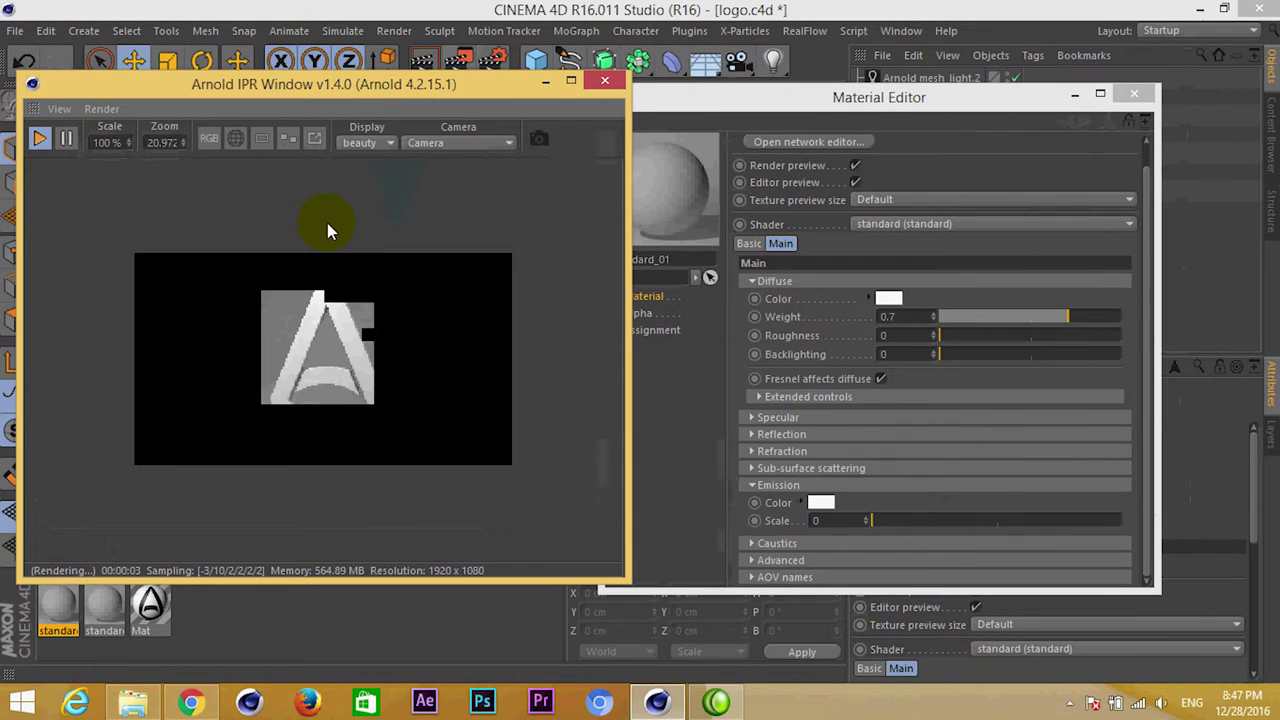
{"action": "scroll", "coordinate": [327, 223], "scroll_direction": "down", "scroll_amount": 1}
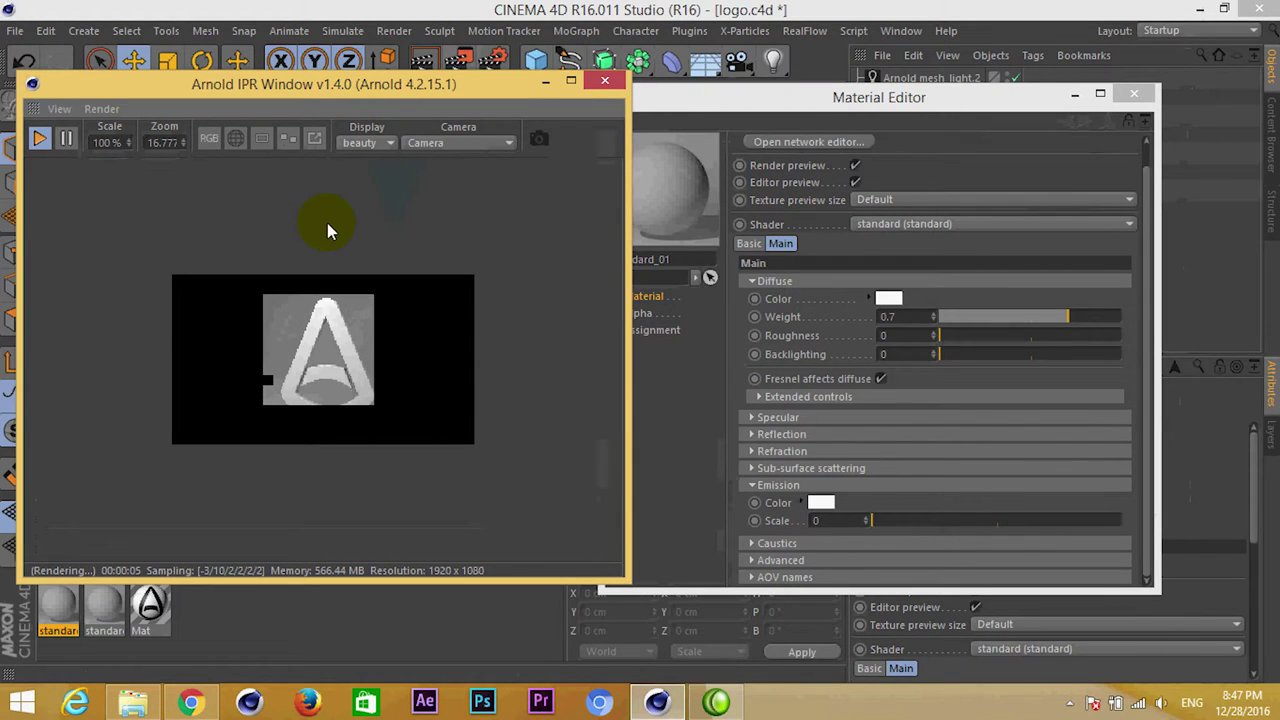
{"action": "left_click_drag", "start_coordinate": [795, 101], "coordinate": [839, 89]}
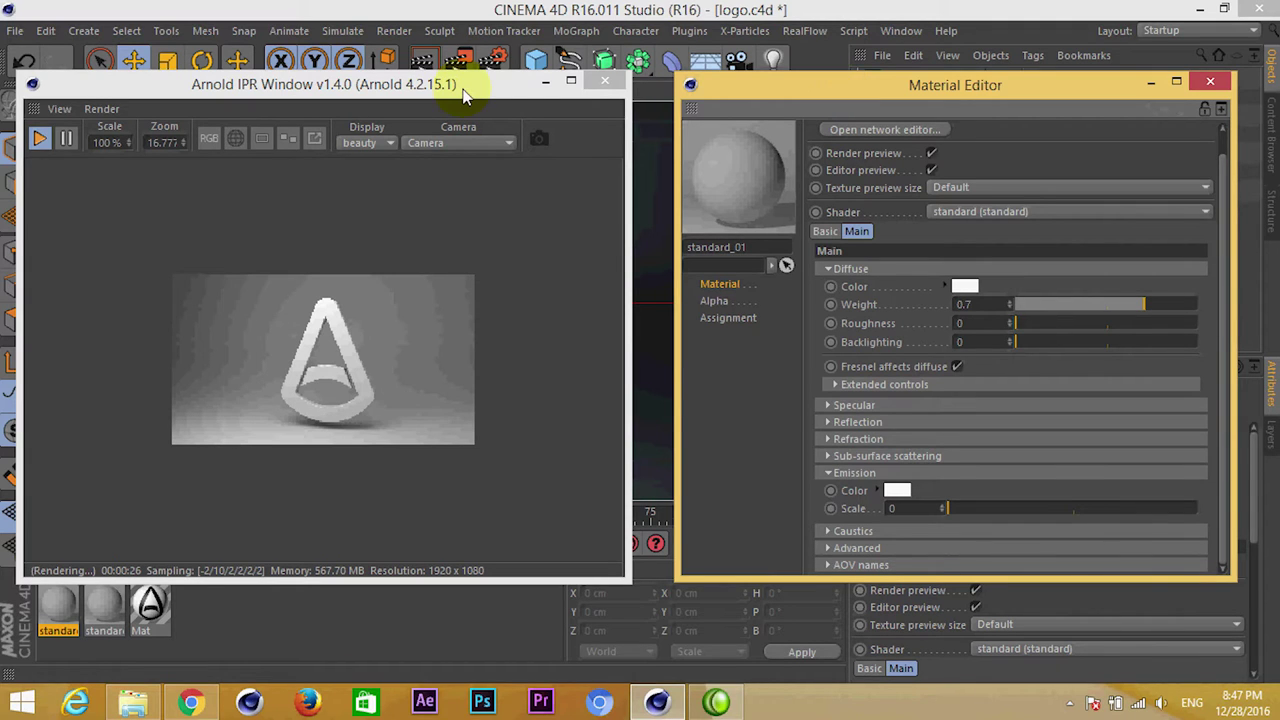
{"action": "left_click_drag", "start_coordinate": [471, 86], "coordinate": [677, 126]}
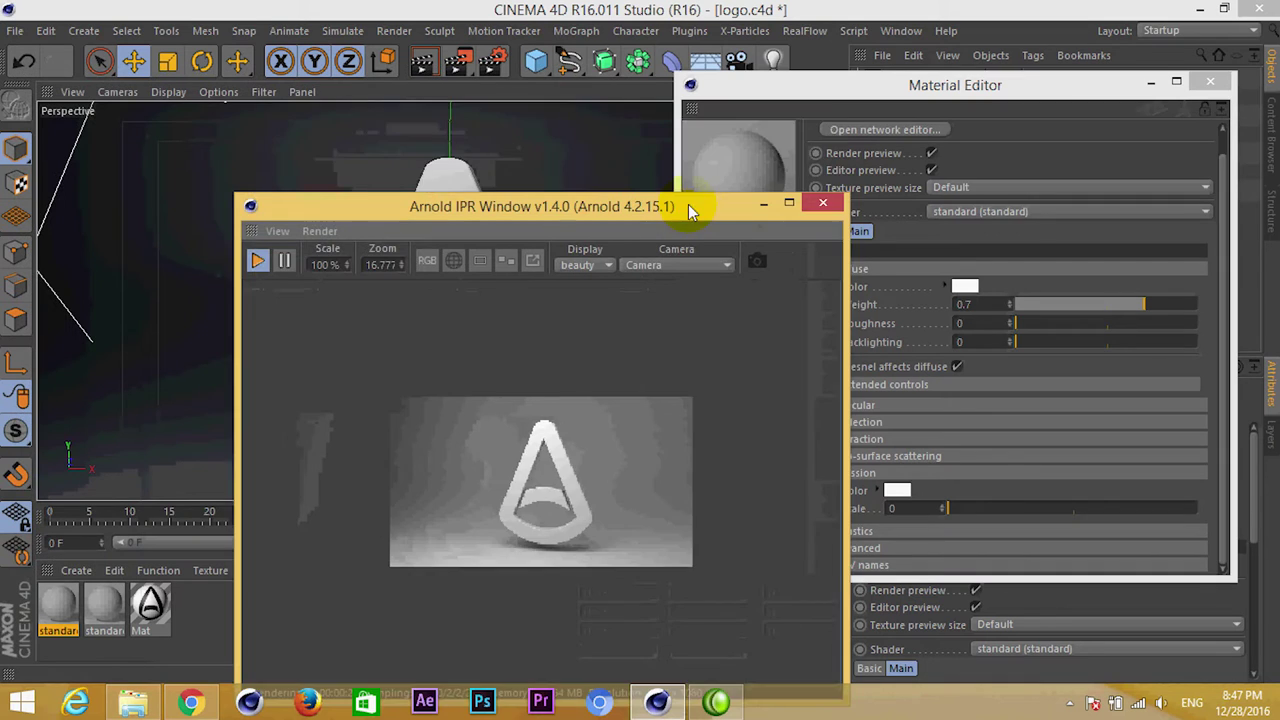
{"action": "left_click", "coordinate": [765, 124]}
{"action": "left_click_drag", "start_coordinate": [813, 105], "coordinate": [818, 325]}
Step: Add a MoGraph MoText object reading 'Text' beside the logo and minimize the Material Editor
{"action": "left_click", "coordinate": [577, 31]}
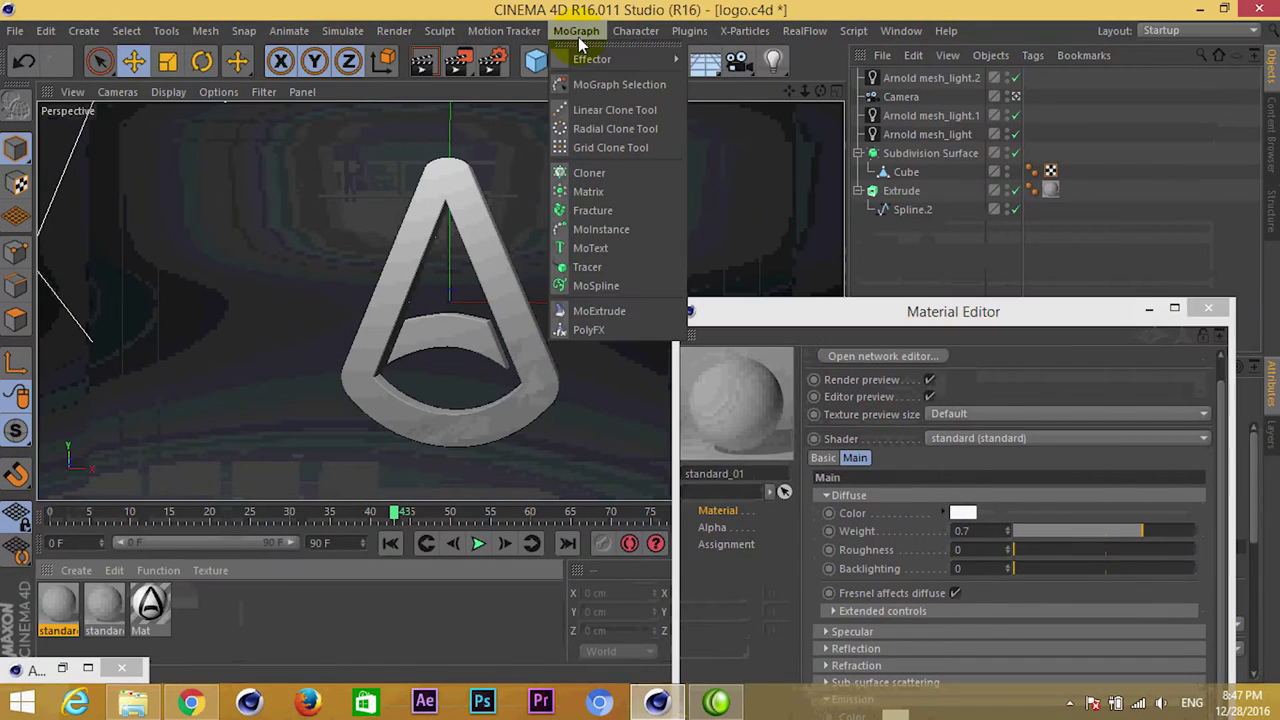
{"action": "key", "text": "Escape"}
{"action": "left_click", "coordinate": [911, 321]}
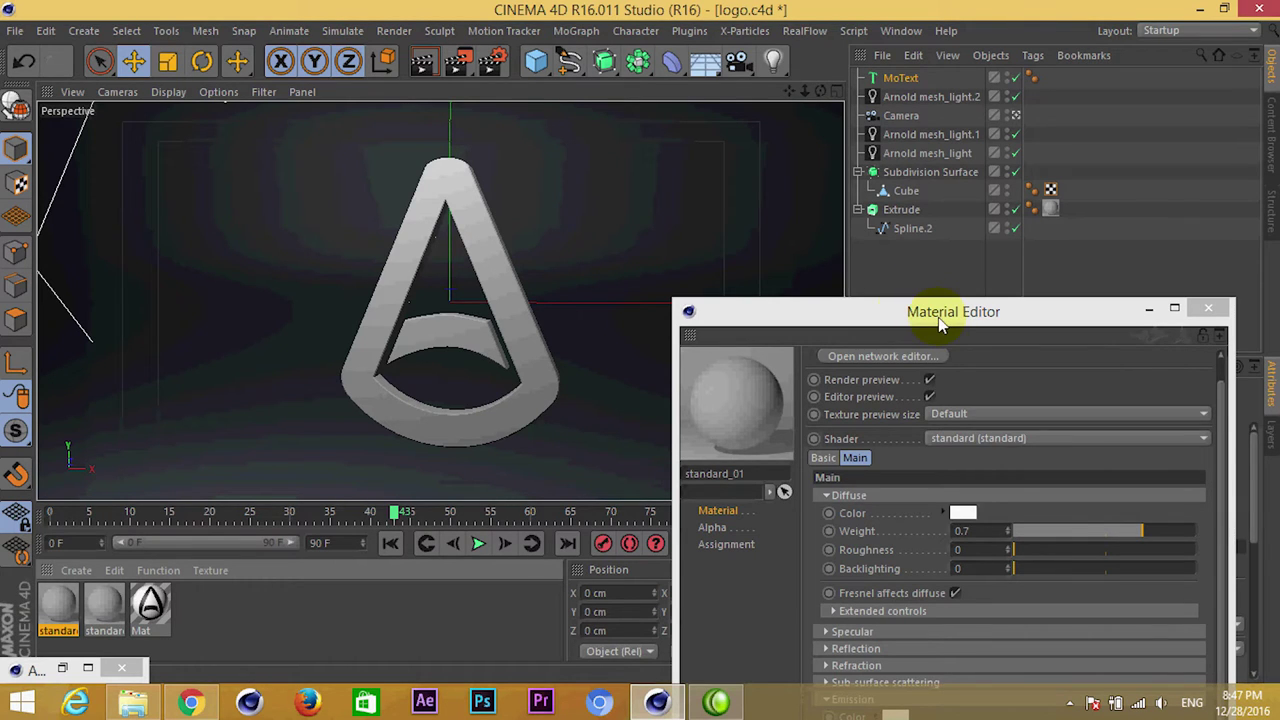
{"action": "left_click", "coordinate": [1150, 313]}
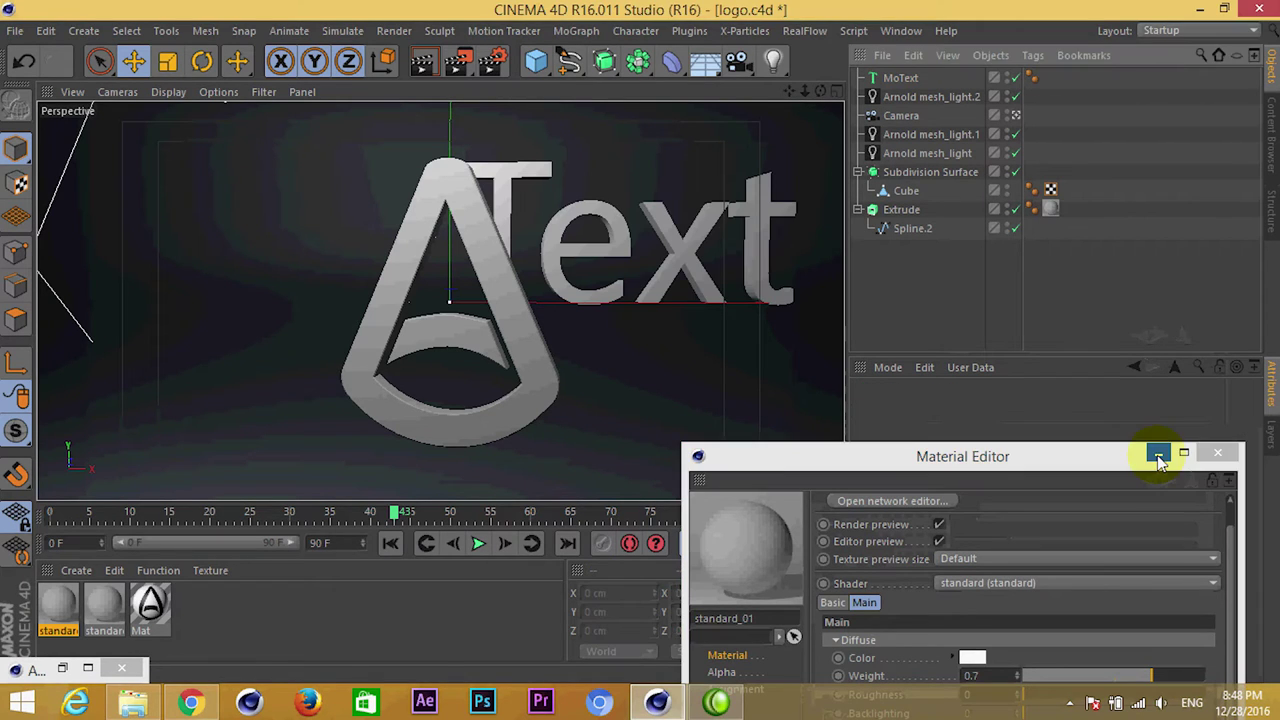
{"action": "left_click", "coordinate": [1160, 462]}
Step: Replace the MoText text with 'Aronld Rendere'
{"action": "left_click", "coordinate": [891, 77]}
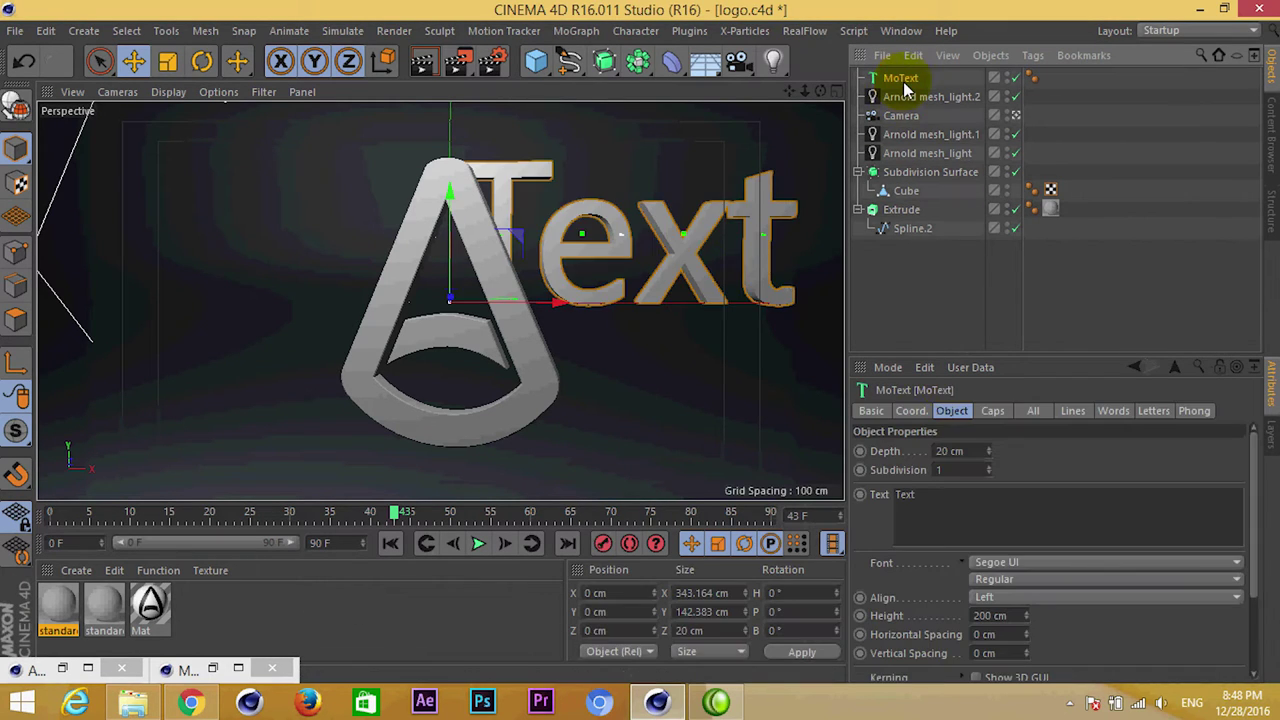
{"action": "left_click_drag", "start_coordinate": [931, 500], "coordinate": [817, 503]}
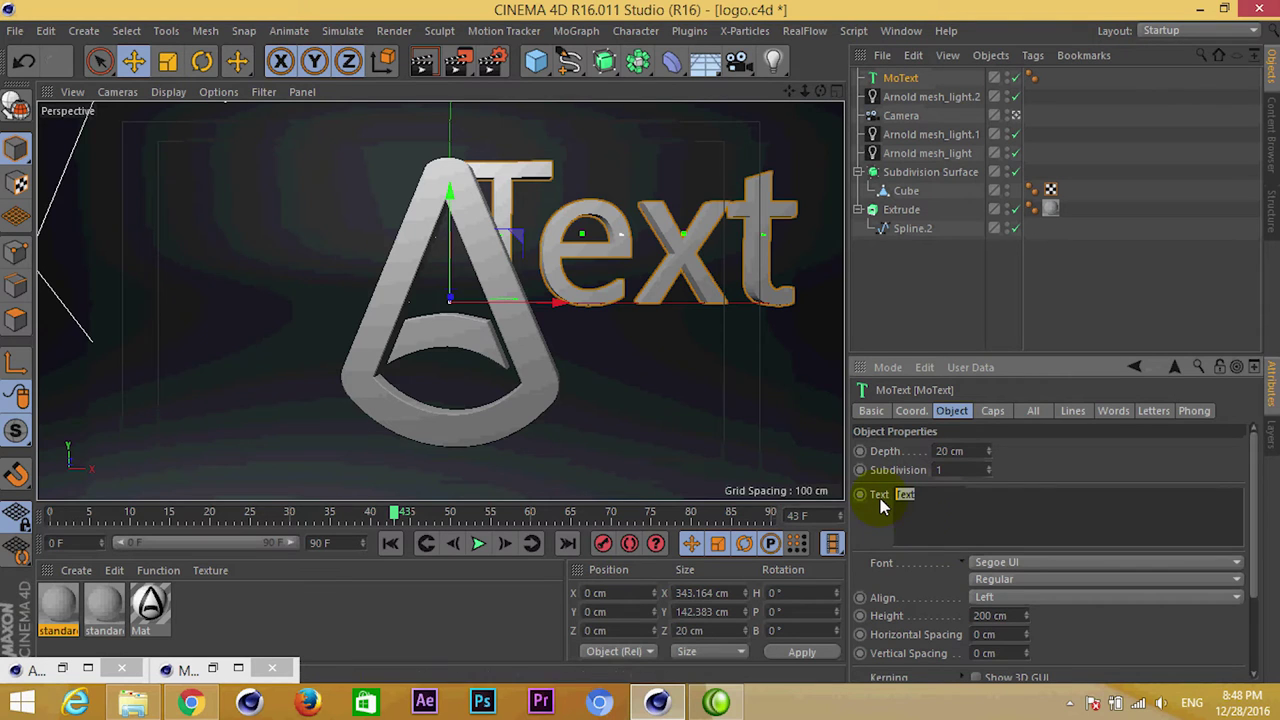
{"action": "type", "text": "Phoenix FD 3.0 for 3ds Max"}
{"action": "left_click_drag", "start_coordinate": [1045, 500], "coordinate": [808, 492]}
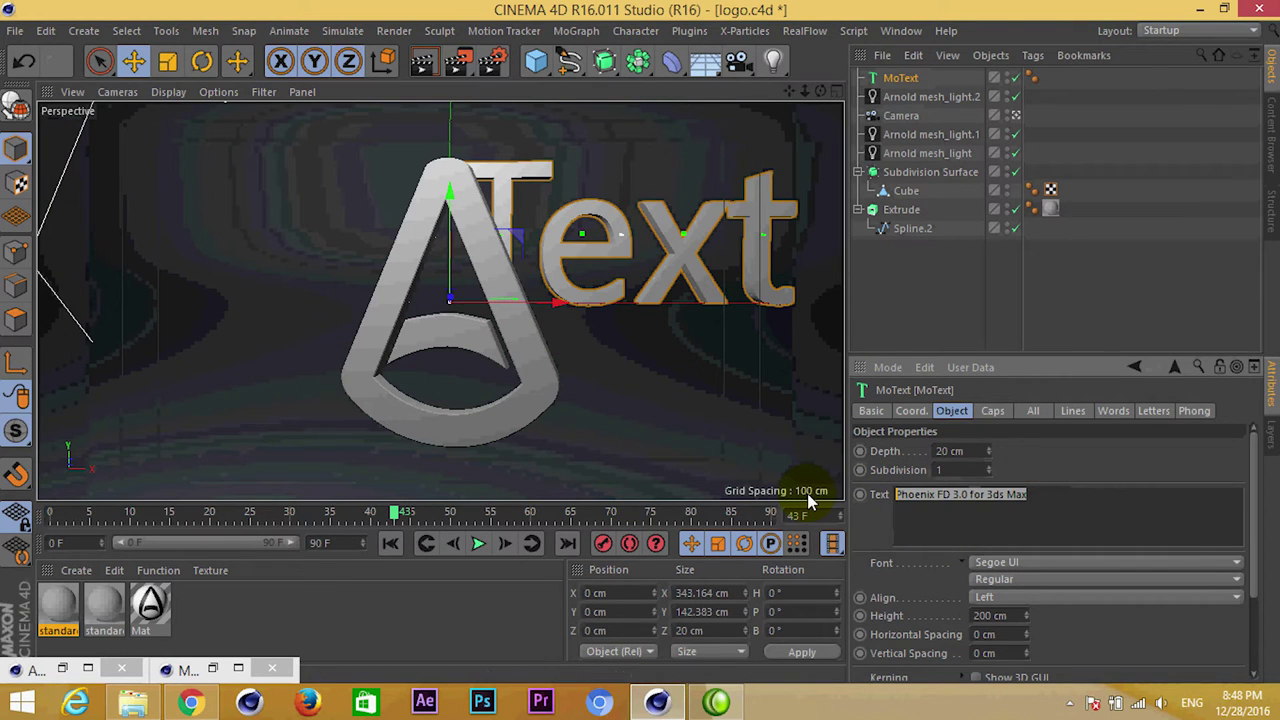
{"action": "type", "text": "Aronld Rendere"}
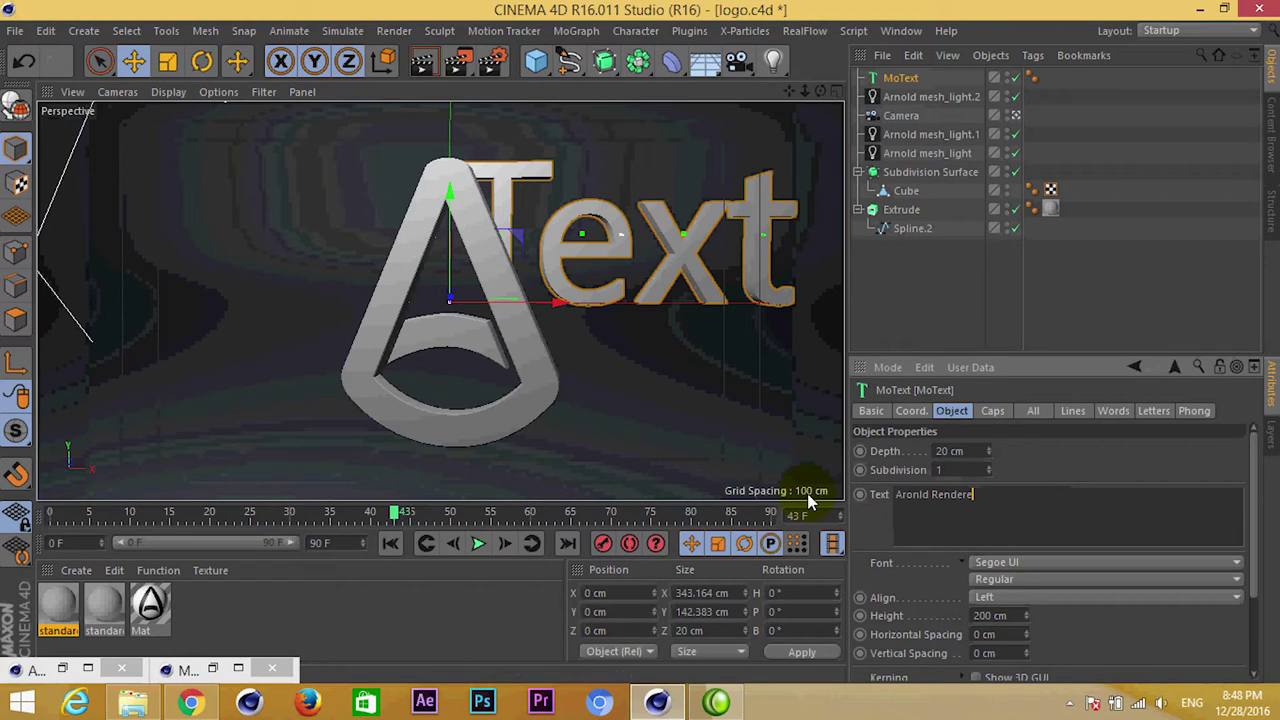
Step: Set the MoText height to 15 cm
{"action": "left_click", "coordinate": [1004, 614]}
{"action": "type", "text": "5"}
{"action": "key", "text": "Return"}
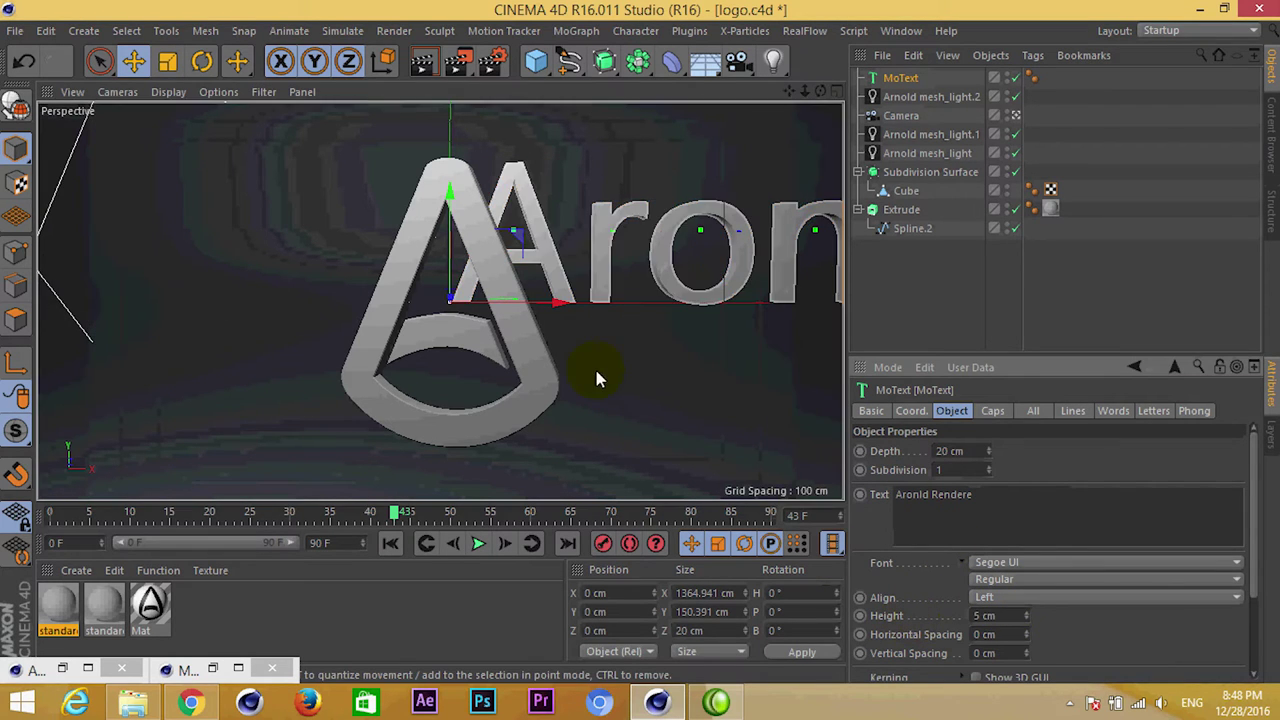
{"action": "left_click", "coordinate": [1000, 615]}
{"action": "type", "text": "15"}
{"action": "key", "text": "Return"}
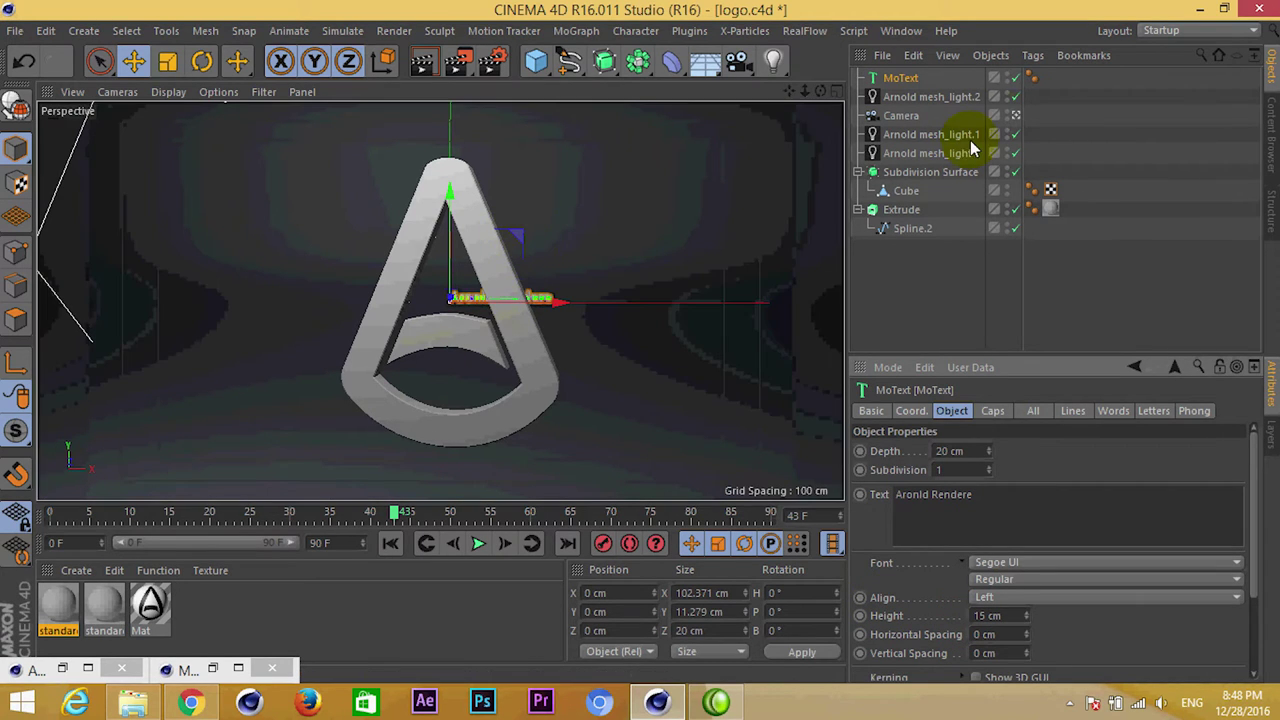
Step: Frame the whole scene and move the MoText down below the logo
{"action": "left_click", "coordinate": [1015, 115]}
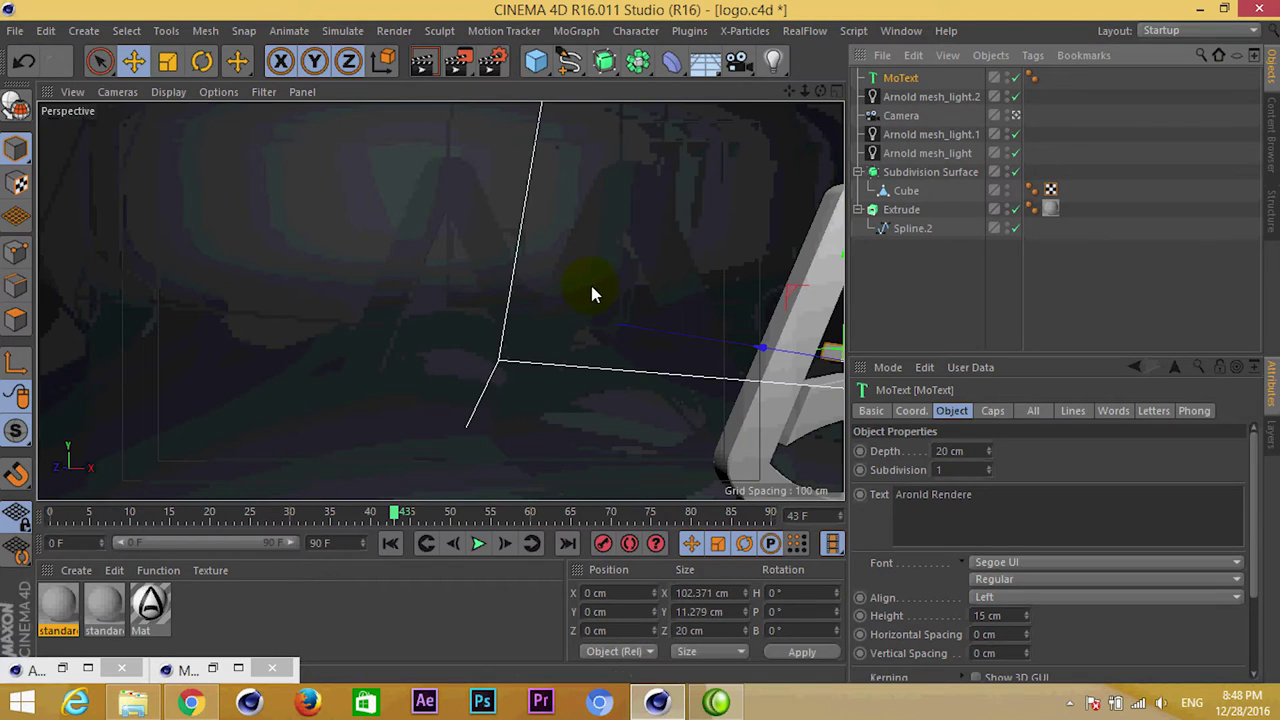
{"action": "key", "text": "h"}
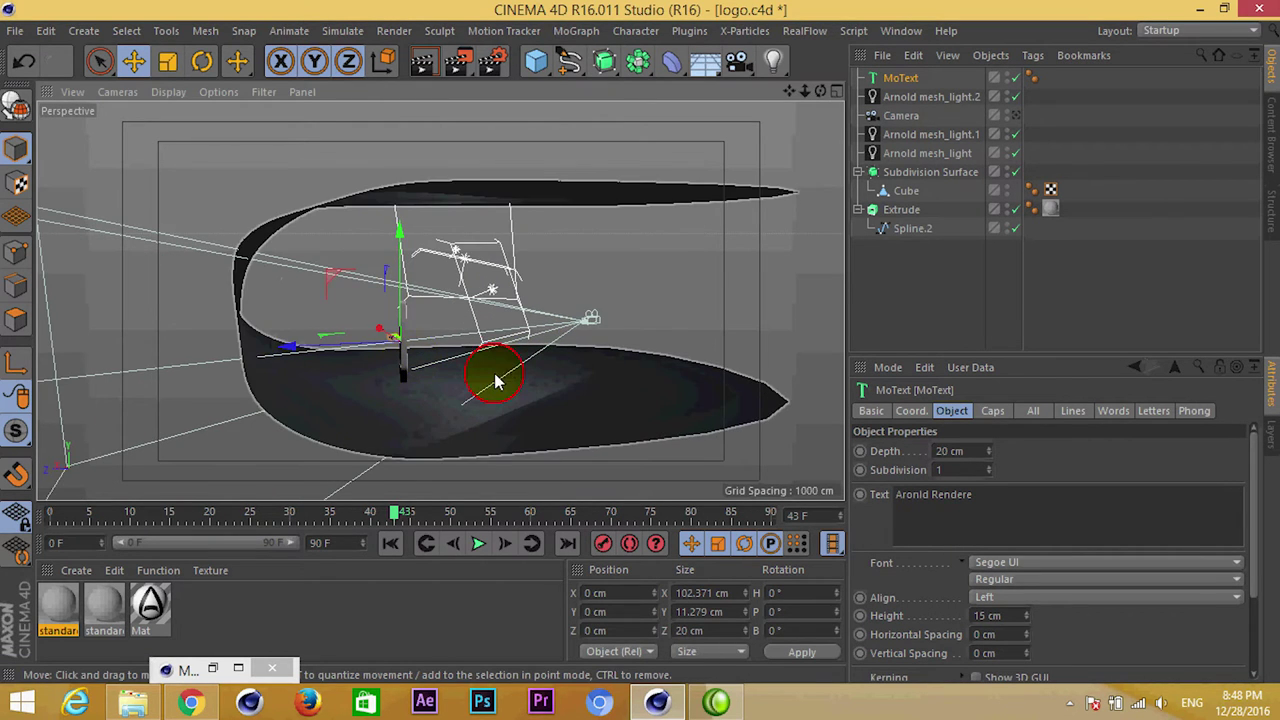
{"action": "scroll", "coordinate": [397, 318], "scroll_direction": "up", "scroll_amount": 3}
{"action": "scroll", "coordinate": [417, 307], "scroll_direction": "up", "scroll_amount": 3}
{"action": "scroll", "coordinate": [428, 308], "scroll_direction": "up", "scroll_amount": 2}
{"action": "scroll", "coordinate": [403, 265], "scroll_direction": "down", "scroll_amount": 5}
{"action": "mouse_move", "coordinate": [500, 206]}
{"action": "left_mouse_down"}
{"action": "mouse_move", "coordinate": [410, 365]}
{"action": "mouse_move", "coordinate": [357, 371]}
{"action": "mouse_move", "coordinate": [377, 400]}
{"action": "left_mouse_up"}
{"action": "scroll", "coordinate": [377, 400], "scroll_direction": "up", "scroll_amount": 3}
{"action": "scroll", "coordinate": [451, 357], "scroll_direction": "up", "scroll_amount": 2}
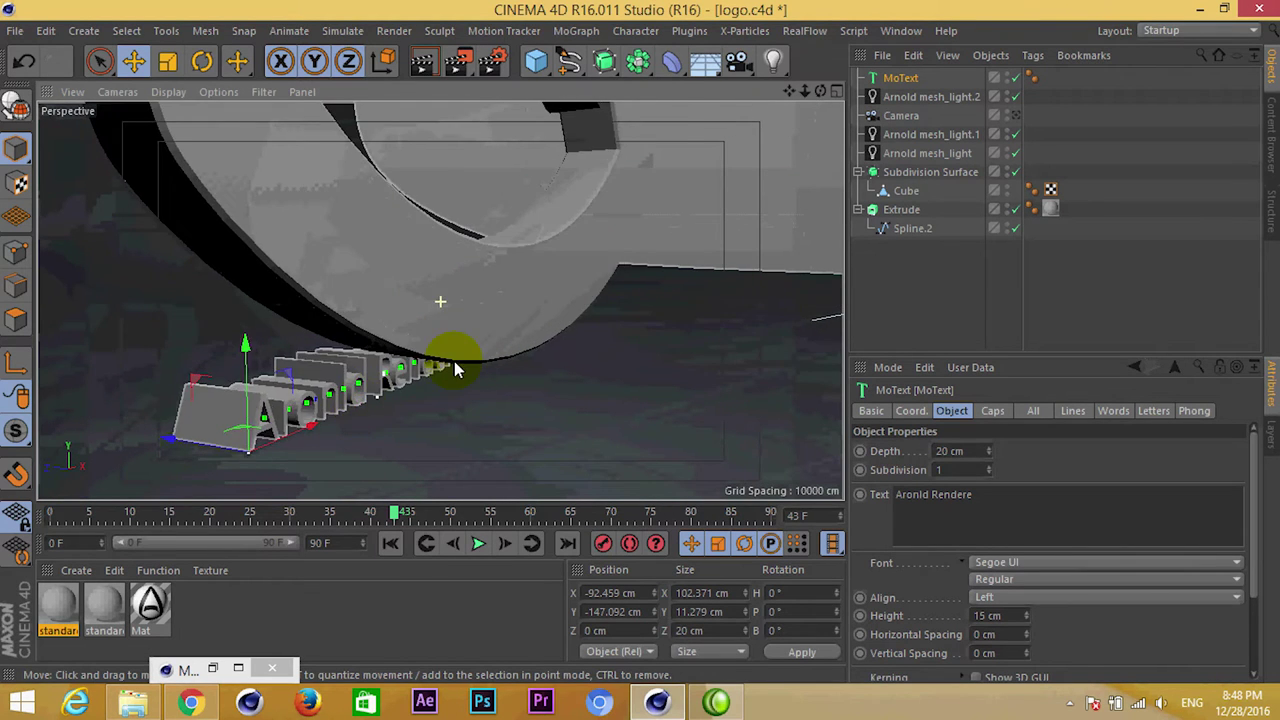
{"action": "scroll", "coordinate": [457, 343], "scroll_direction": "up", "scroll_amount": 2}
{"action": "scroll", "coordinate": [457, 343], "scroll_direction": "up", "scroll_amount": 2}
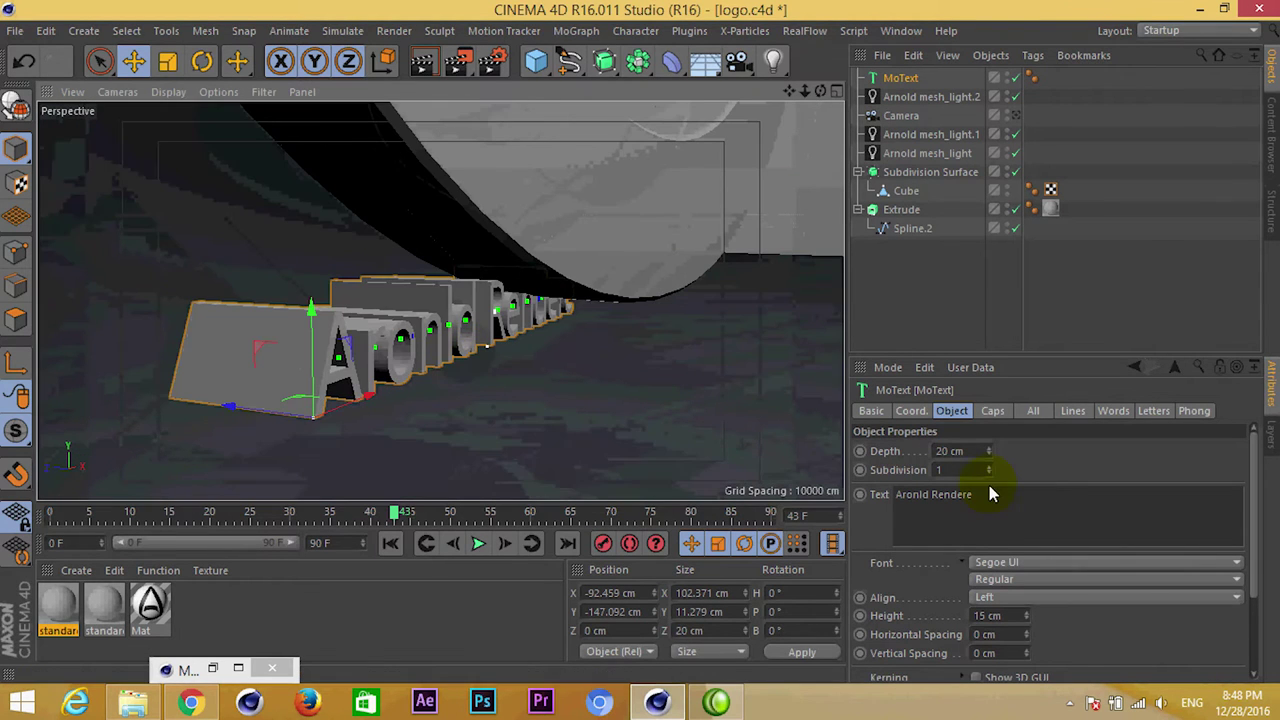
Step: Make the MoText lettering bold and centre-aligned
{"action": "left_click", "coordinate": [1022, 580]}
{"action": "left_click", "coordinate": [1020, 594]}
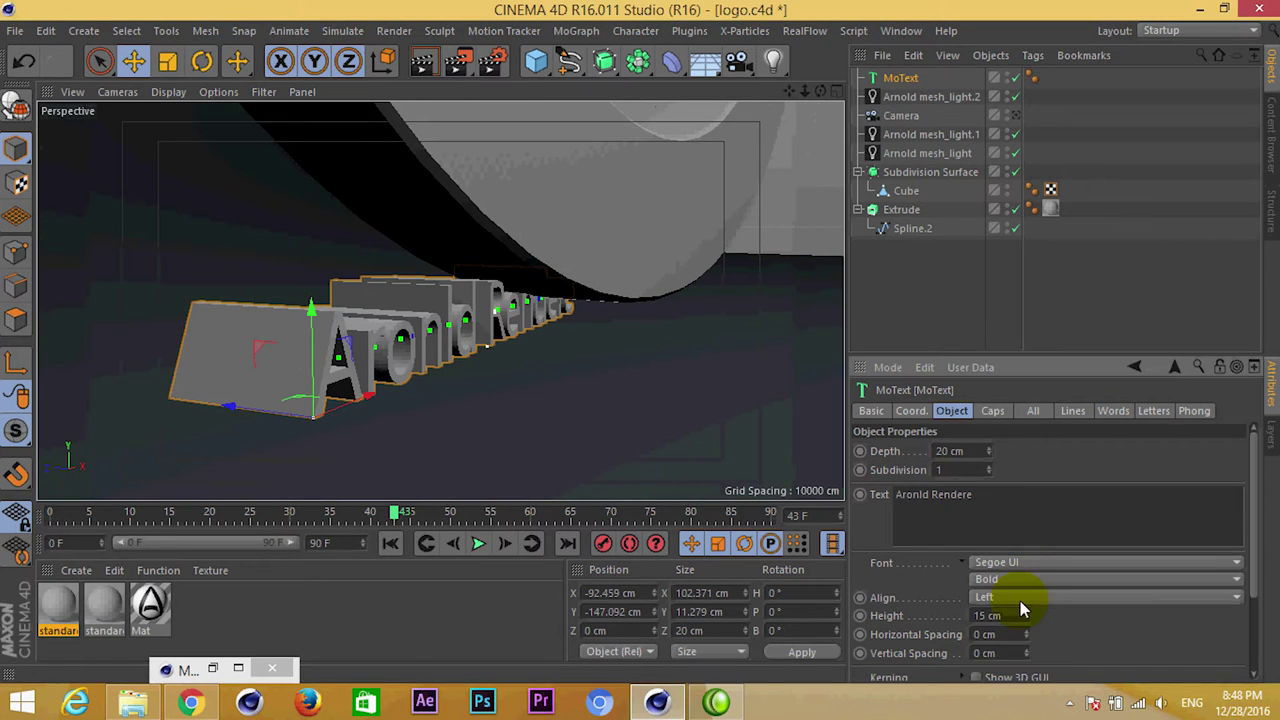
{"action": "left_click", "coordinate": [1021, 598]}
{"action": "left_click", "coordinate": [1018, 629]}
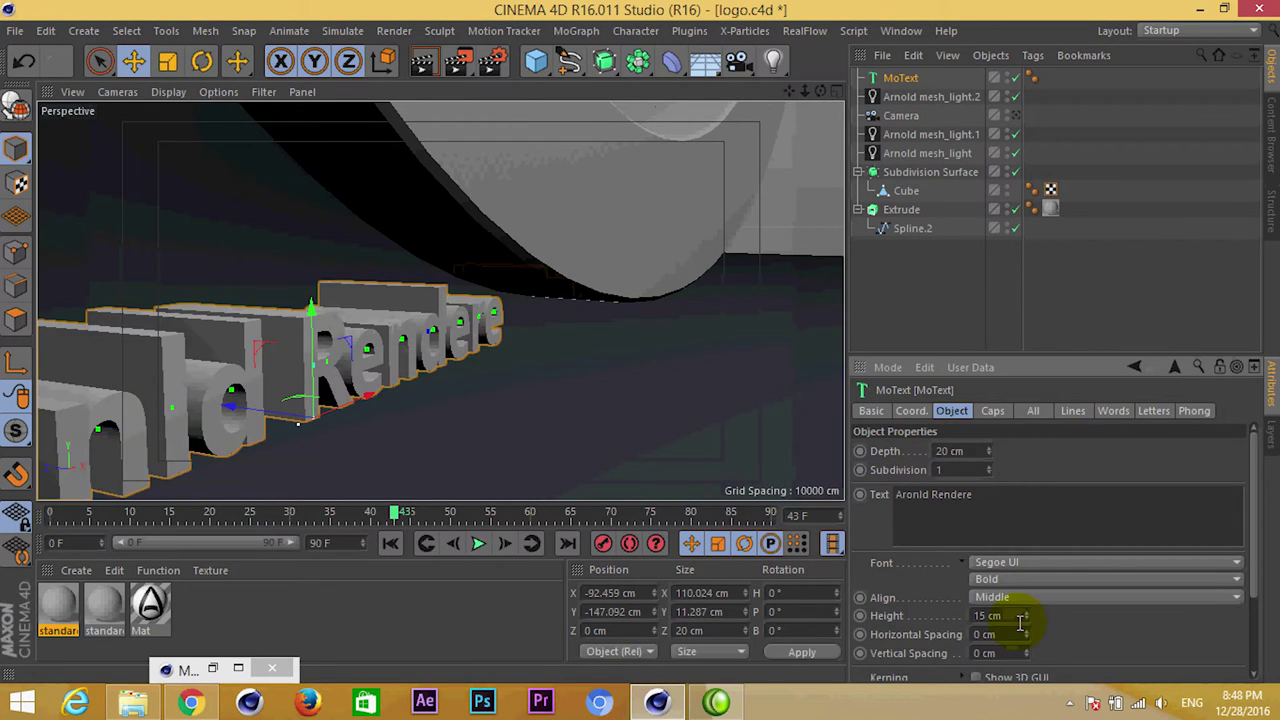
Step: Set the MoText depth to 5 cm and height to 50 cm
{"action": "scroll", "coordinate": [493, 365], "scroll_direction": "down", "scroll_amount": 5}
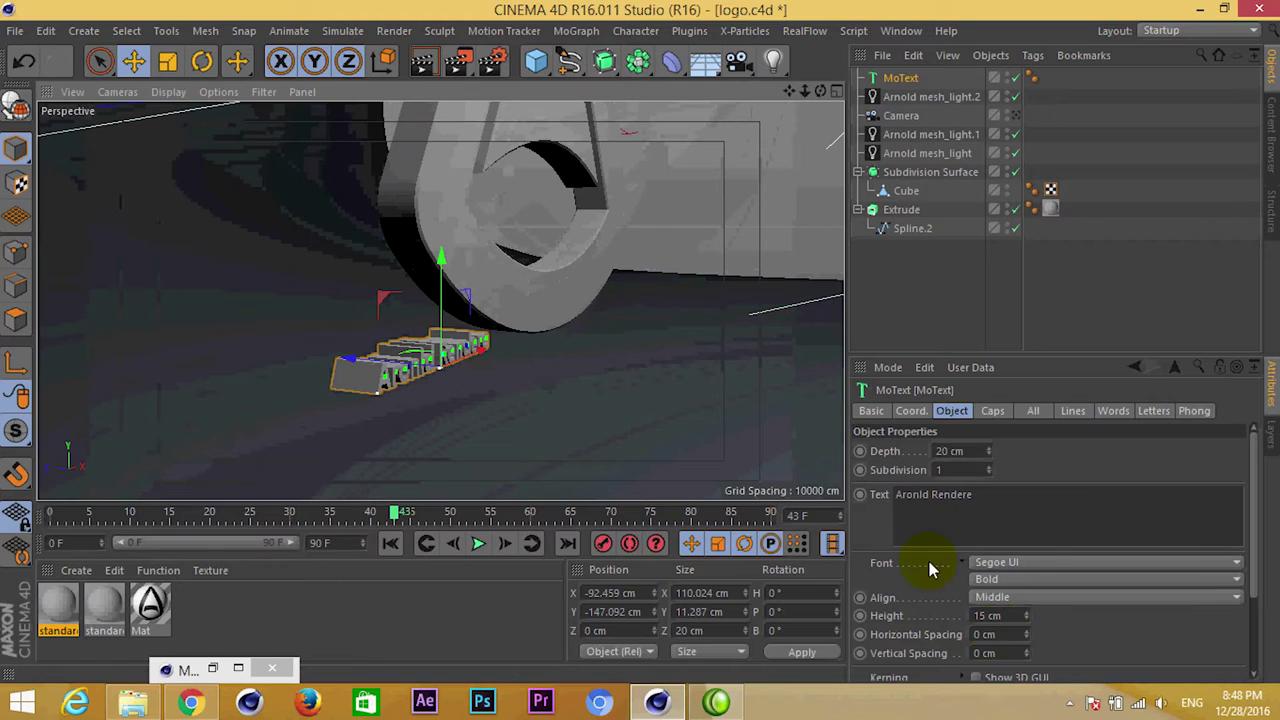
{"action": "double_click", "coordinate": [950, 451]}
{"action": "type", "text": "5"}
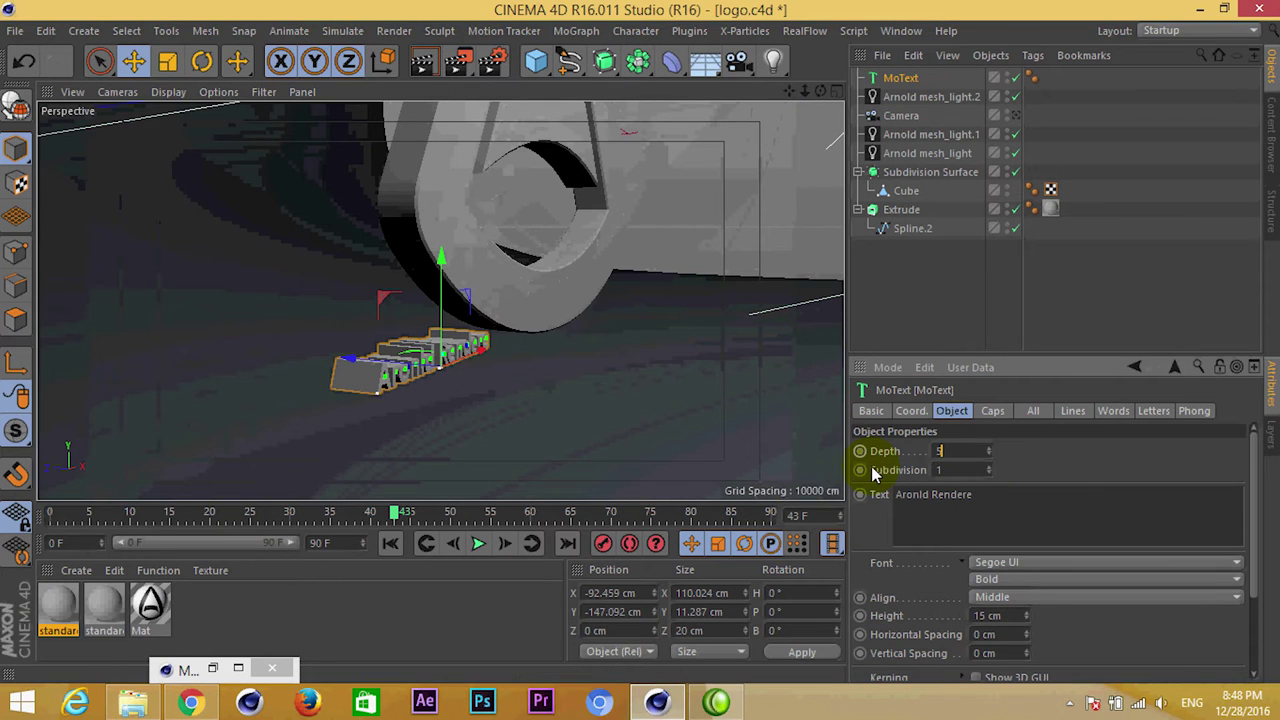
{"action": "key", "text": "Return"}
{"action": "double_click", "coordinate": [1000, 615]}
{"action": "type", "text": "5"}
{"action": "key", "text": "Return"}
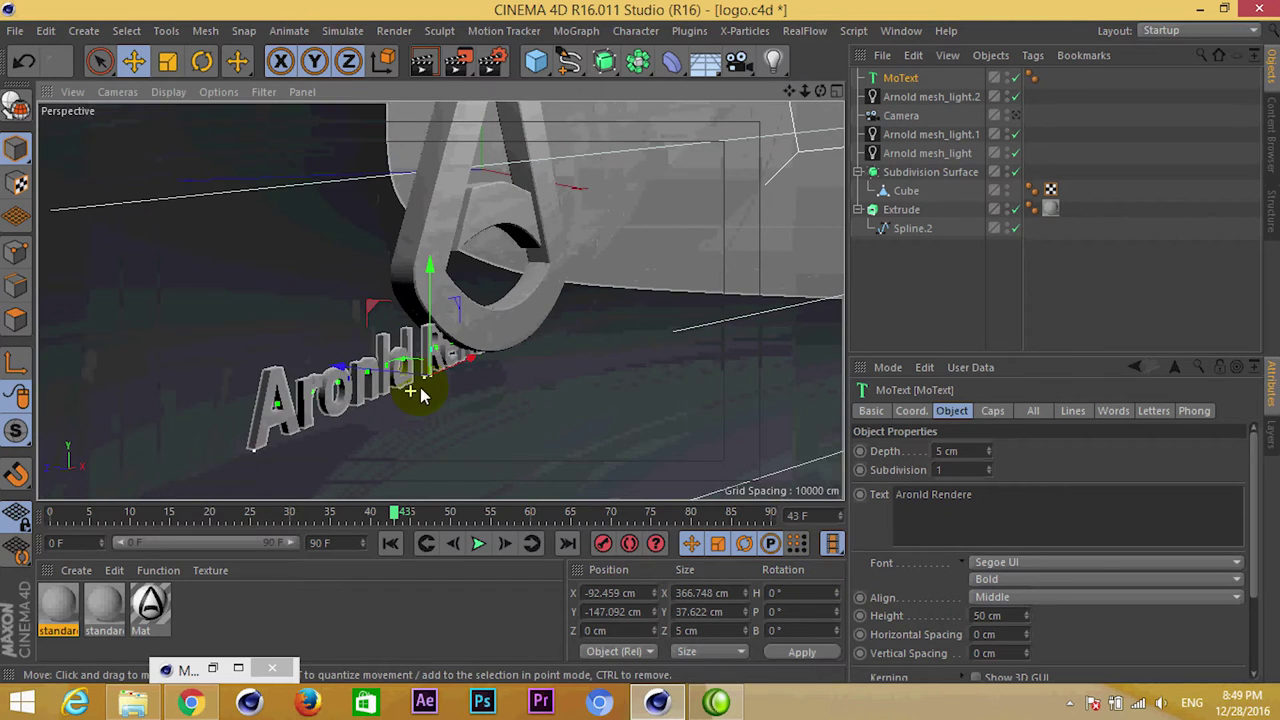
{"action": "mouse_move", "coordinate": [414, 394]}
{"action": "left_mouse_down", "text": "alt"}
{"action": "mouse_move", "coordinate": [285, 335]}
{"action": "mouse_move", "coordinate": [343, 391]}
{"action": "mouse_move", "coordinate": [471, 314]}
{"action": "mouse_move", "coordinate": [410, 340]}
{"action": "left_mouse_up", "text": "alt"}
Step: In the maximized Top view, centre the text under the logo on X and Z, depth 19 cm
{"action": "middle_click", "coordinate": [410, 340]}
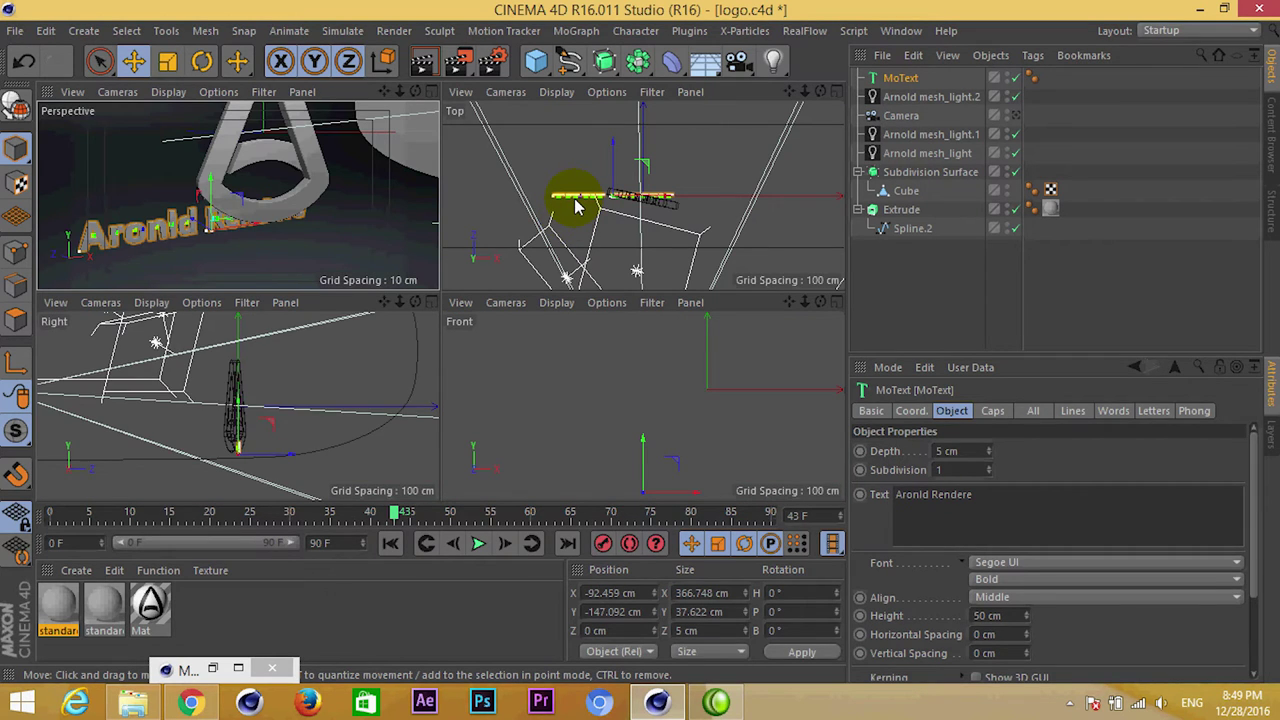
{"action": "middle_click", "coordinate": [575, 207]}
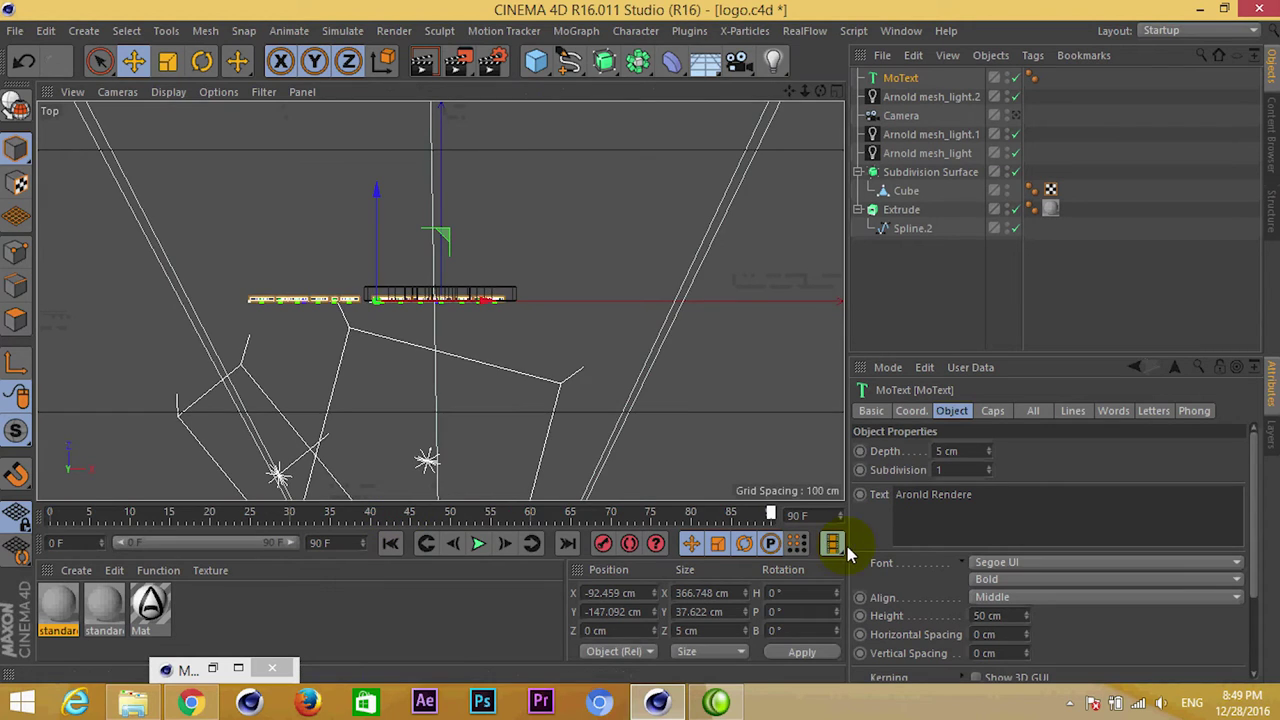
{"action": "scroll", "coordinate": [334, 277], "scroll_direction": "up", "scroll_amount": 3}
{"action": "scroll", "coordinate": [437, 300], "scroll_direction": "up", "scroll_amount": 2}
{"action": "left_click_drag", "start_coordinate": [481, 259], "coordinate": [586, 251]}
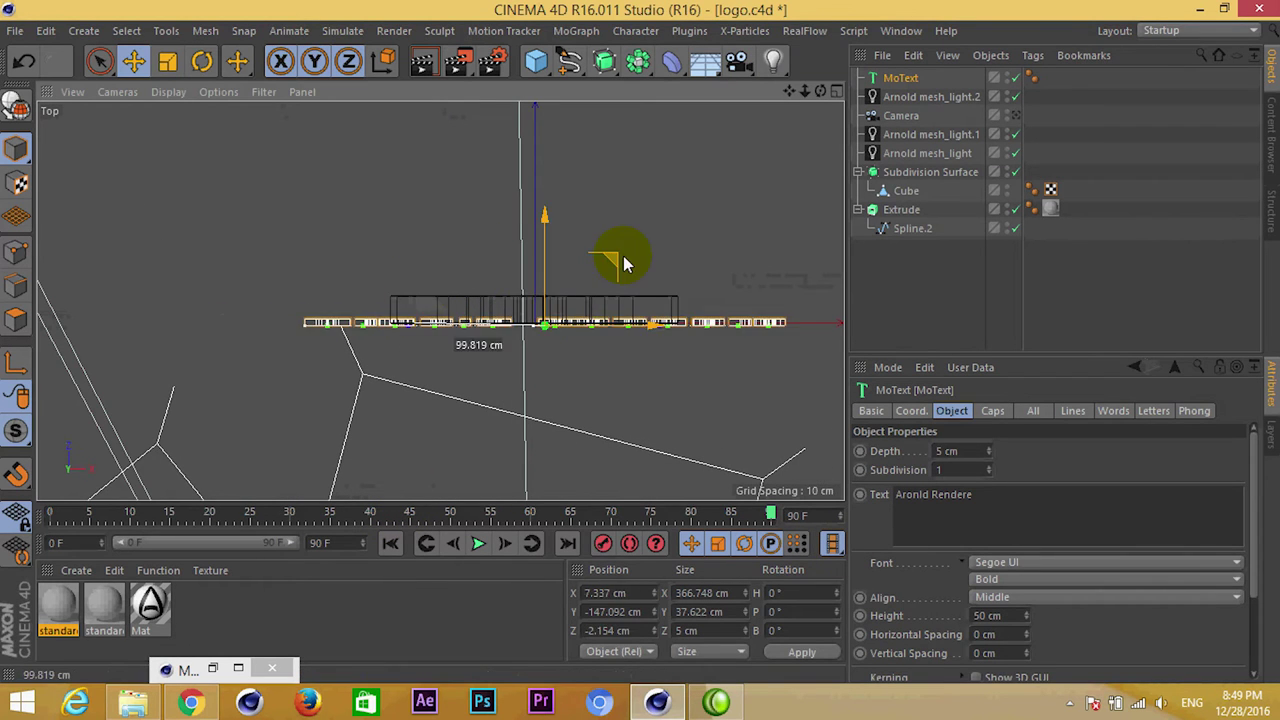
{"action": "left_click_drag", "start_coordinate": [988, 455], "coordinate": [972, 442]}
{"action": "scroll", "coordinate": [537, 297], "scroll_direction": "up", "scroll_amount": 2}
{"action": "left_click_drag", "start_coordinate": [537, 266], "coordinate": [532, 276]}
Step: Set both MoText Start and End caps to Fillet Cap with a 1 cm radius
{"action": "left_click", "coordinate": [993, 411]}
{"action": "left_click", "coordinate": [1055, 452]}
{"action": "left_click", "coordinate": [1045, 524]}
{"action": "left_click", "coordinate": [1045, 507]}
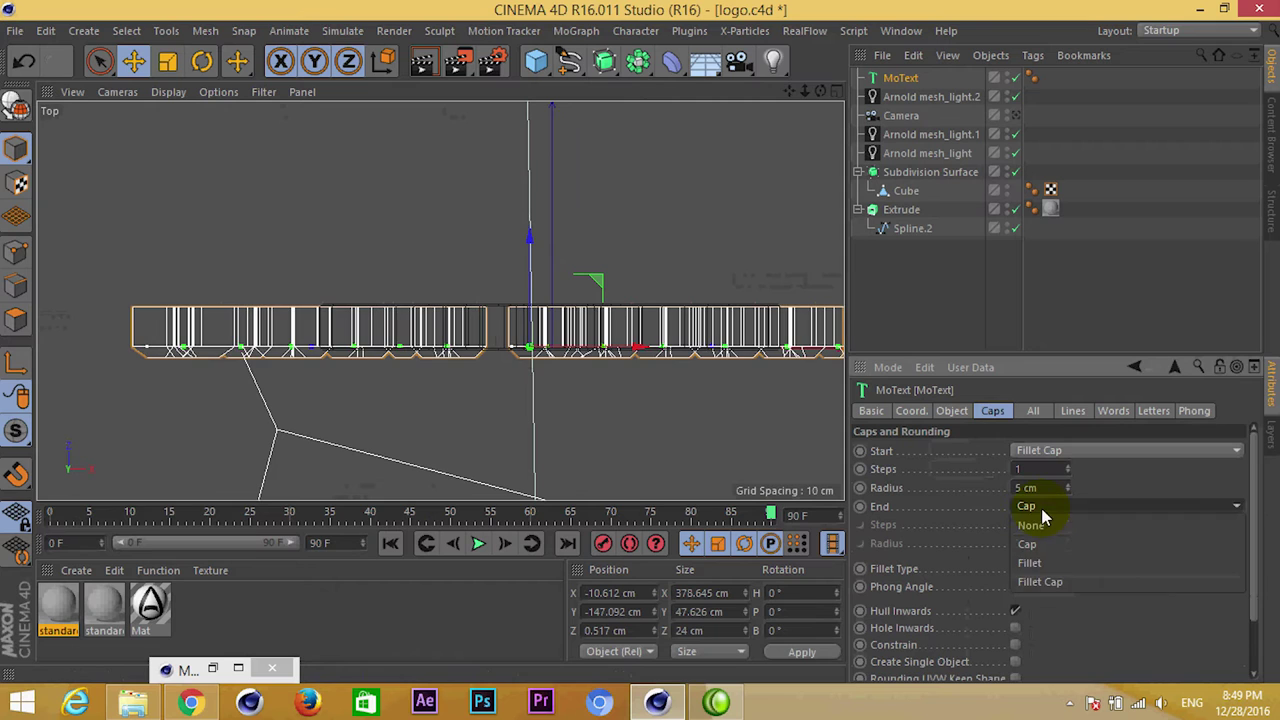
{"action": "left_click", "coordinate": [1046, 580]}
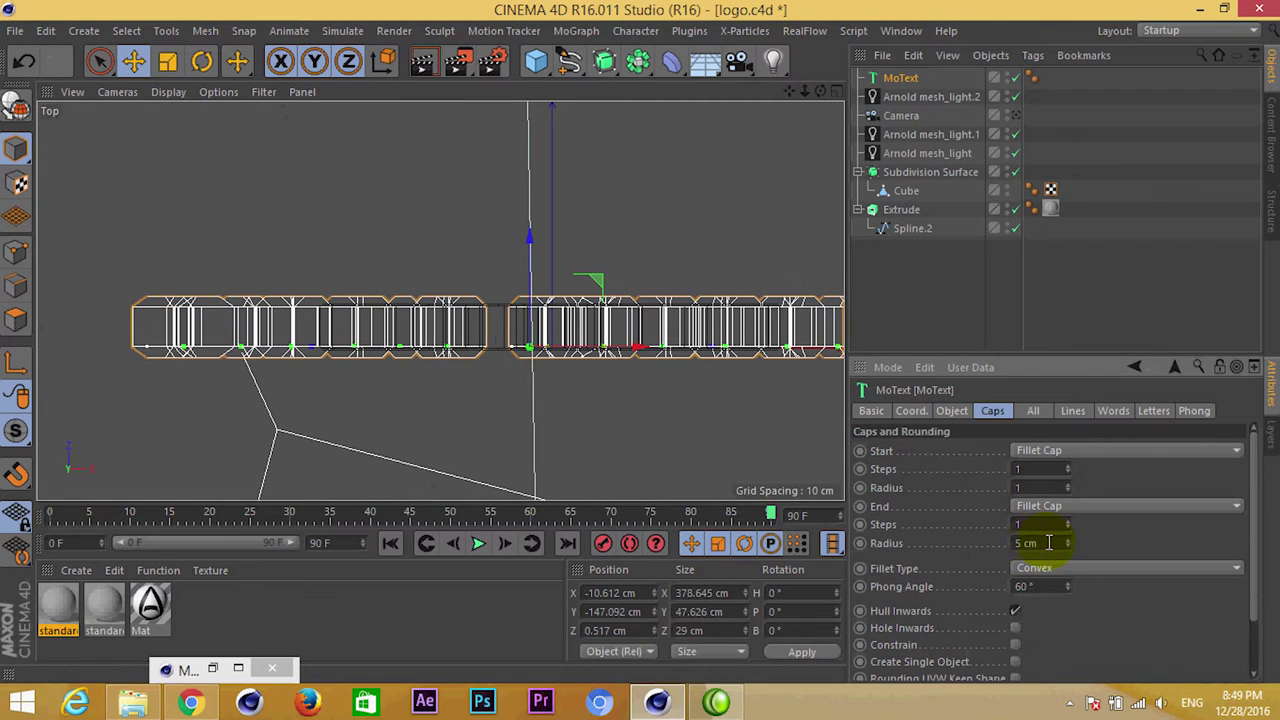
{"action": "key", "text": "Return"}
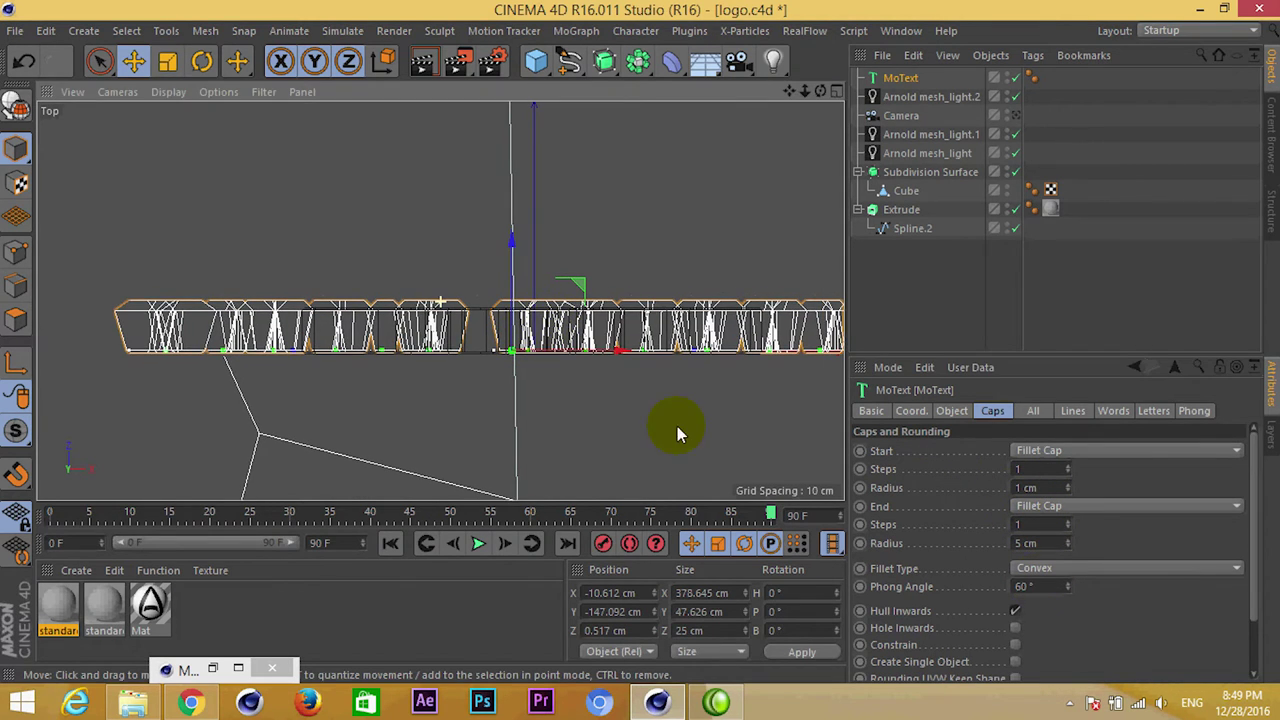
{"action": "left_click", "coordinate": [1040, 543]}
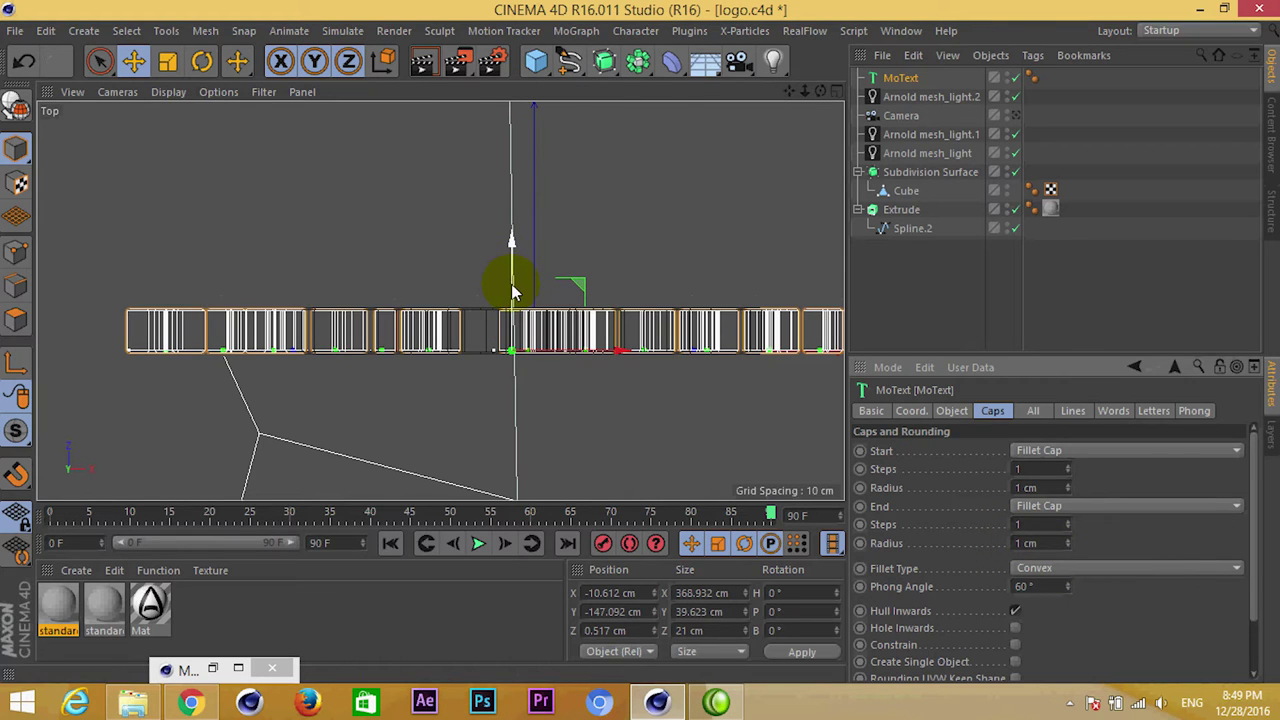
{"action": "middle_click", "coordinate": [510, 282]}
Step: In the maximized Front view, raise the text toward the logo and undo a logo move
{"action": "middle_click", "coordinate": [672, 421]}
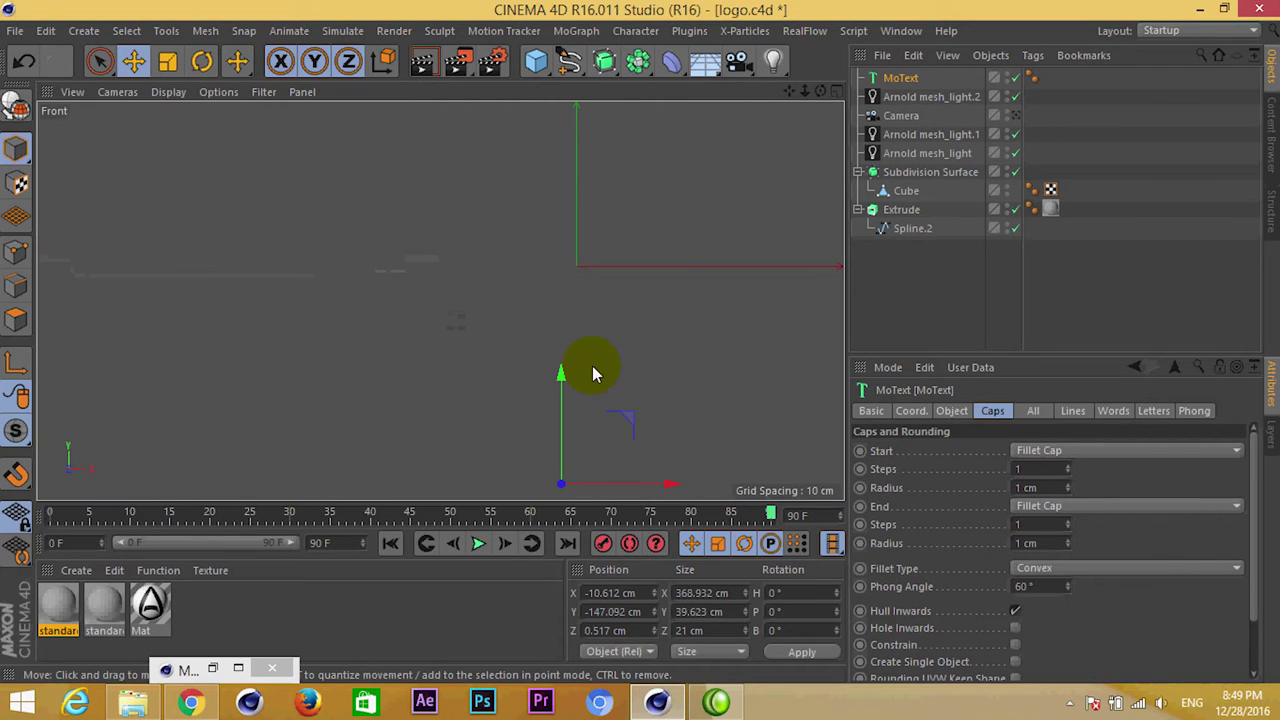
{"action": "scroll", "coordinate": [565, 360], "scroll_direction": "down", "scroll_amount": 2}
{"action": "scroll", "coordinate": [565, 365], "scroll_direction": "up", "scroll_amount": 2}
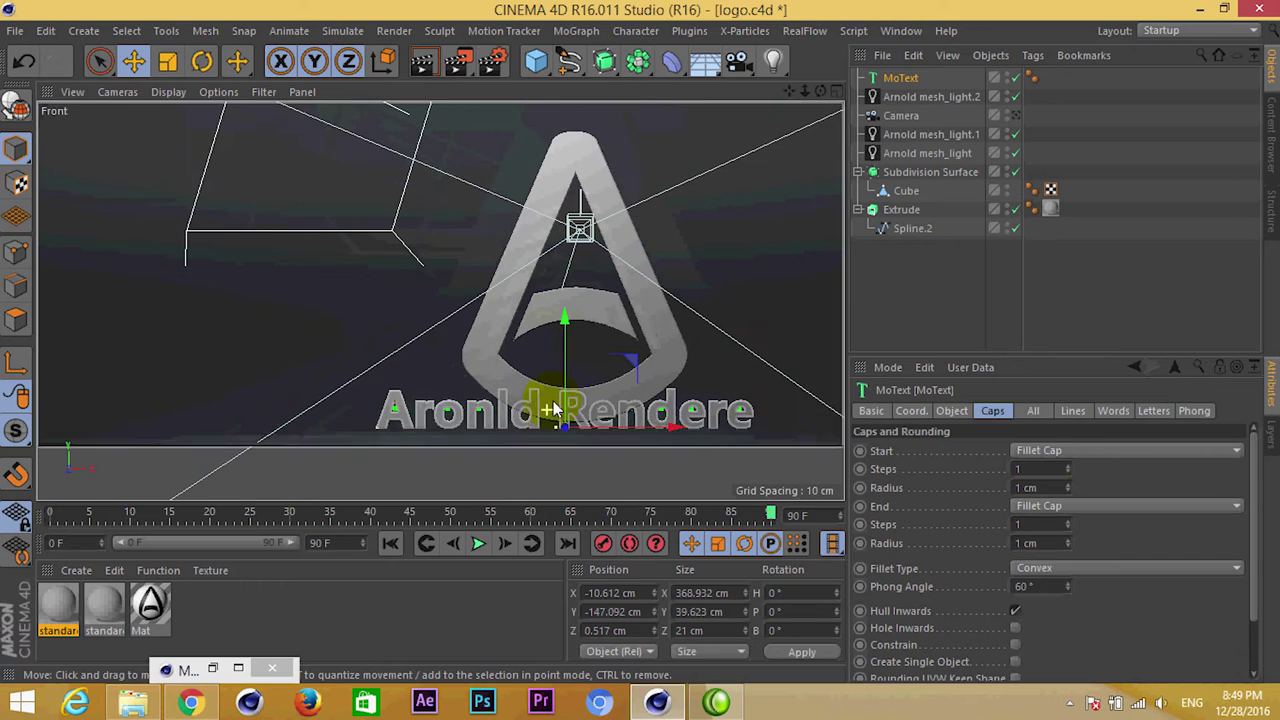
{"action": "left_click_drag", "start_coordinate": [563, 372], "coordinate": [563, 348]}
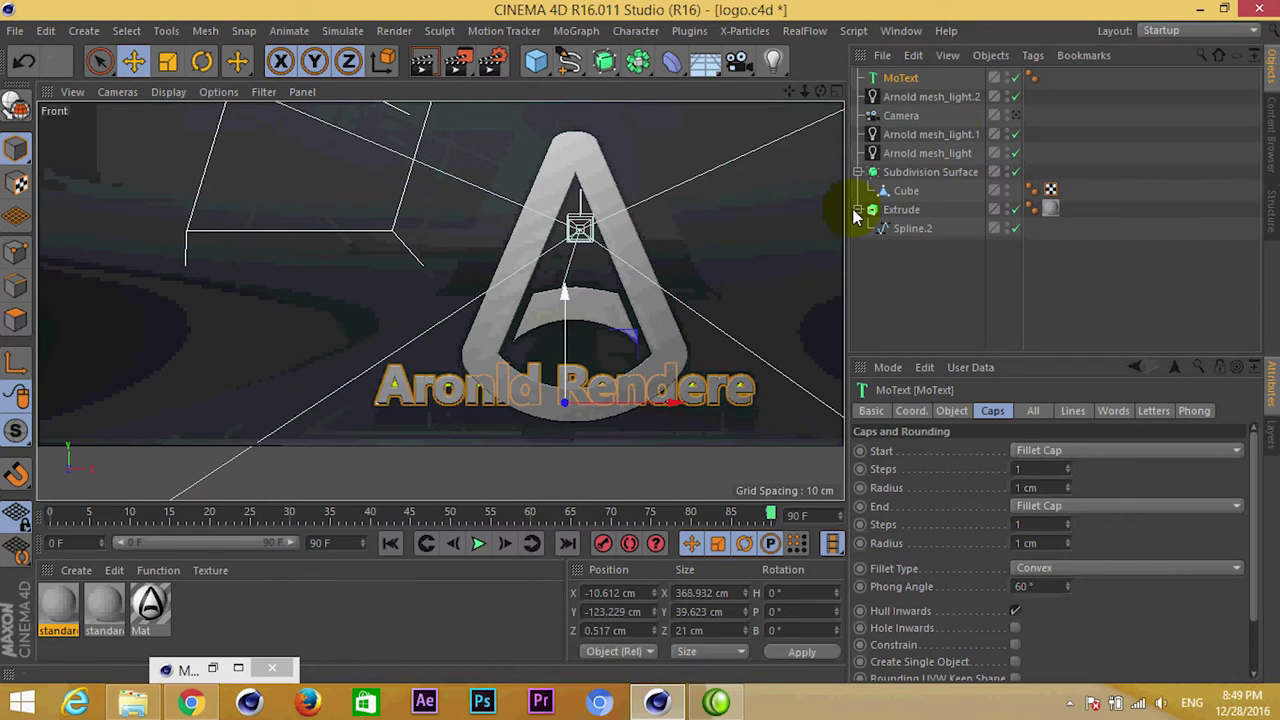
{"action": "left_click", "coordinate": [903, 211]}
{"action": "left_click_drag", "start_coordinate": [575, 205], "coordinate": [575, 128]}
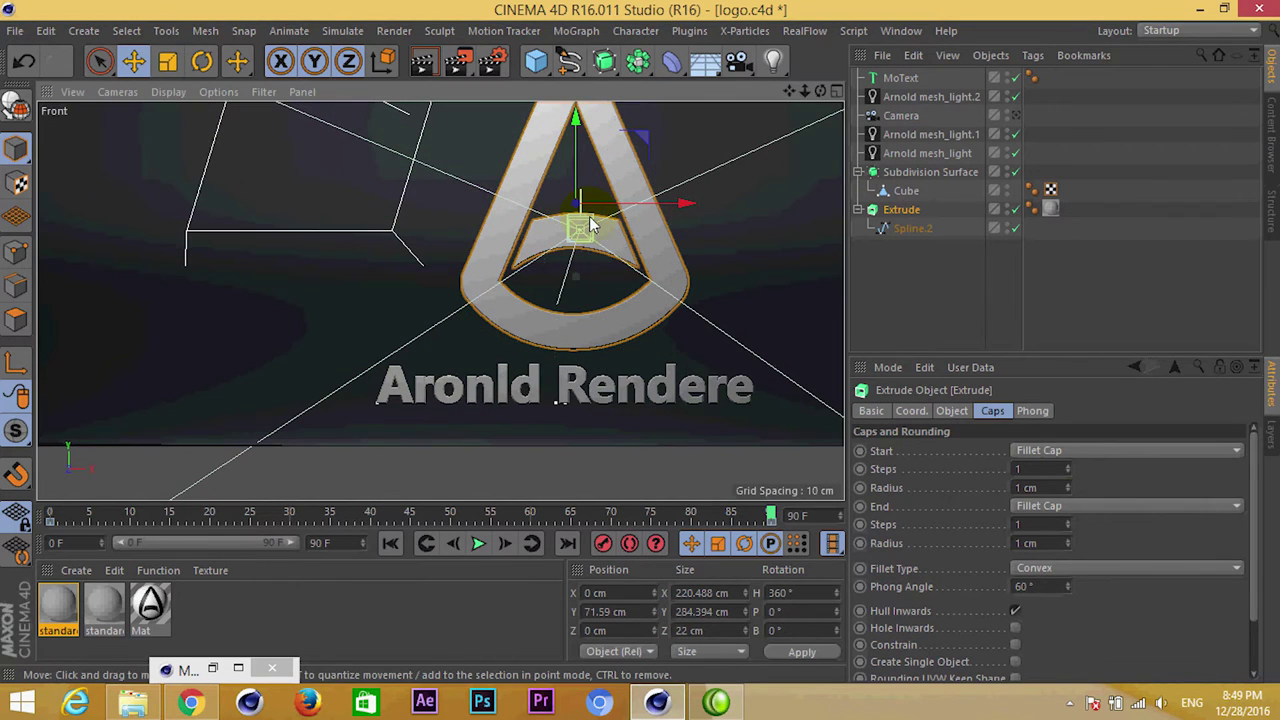
{"action": "key", "text": "ctrl+z"}
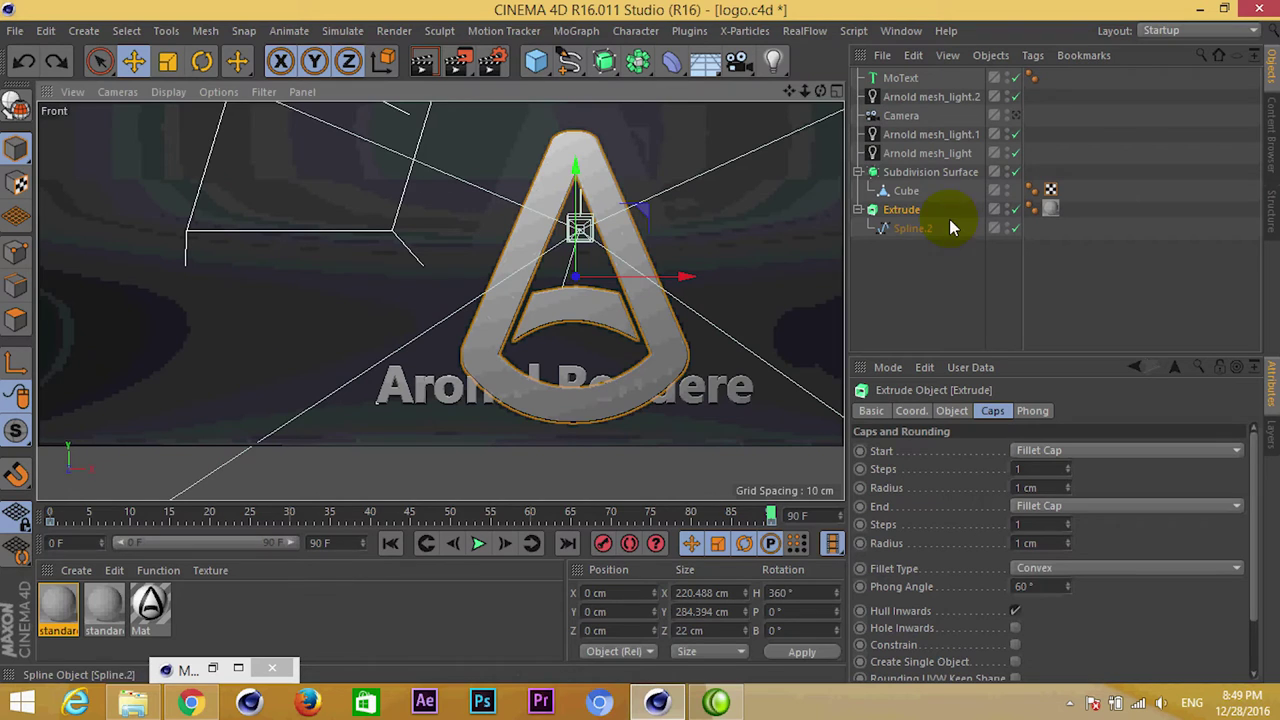
Step: Move the Subdivision Surface backdrop lower on Y, then reselect the MoText
{"action": "left_click", "coordinate": [930, 172]}
{"action": "key", "text": "o"}
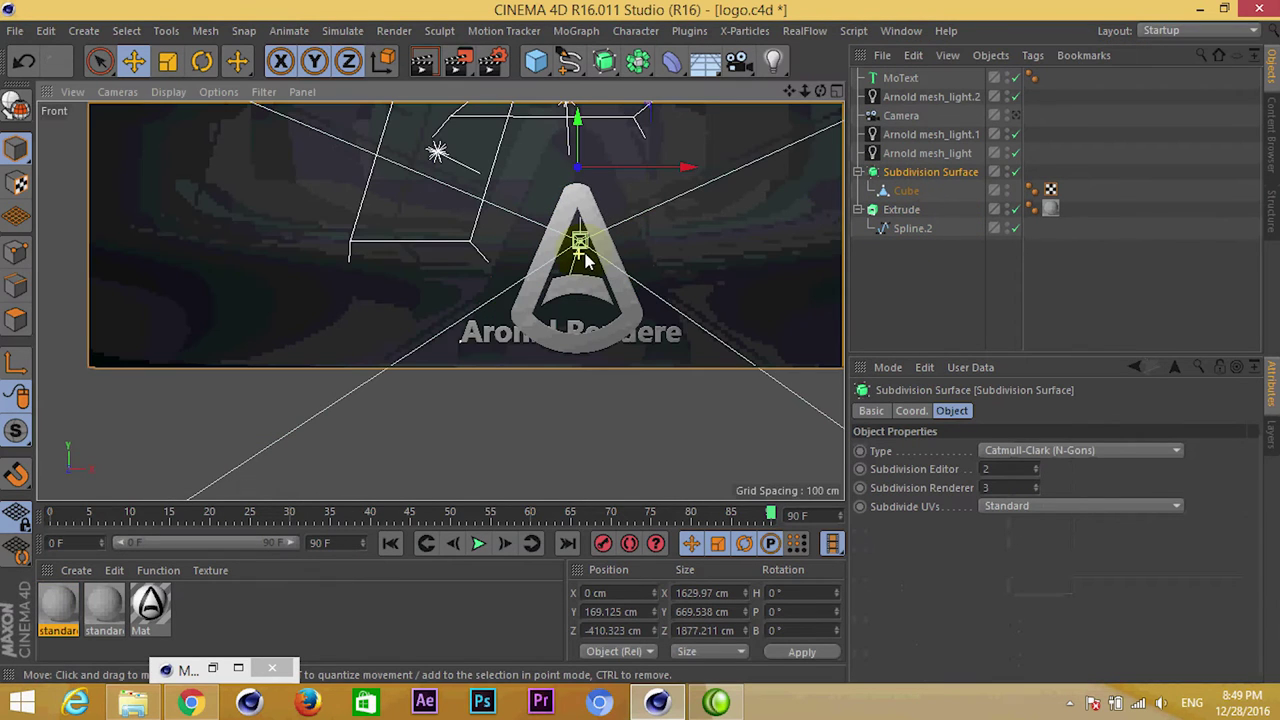
{"action": "left_click_drag", "start_coordinate": [575, 140], "coordinate": [578, 190]}
{"action": "left_click", "coordinate": [893, 210]}
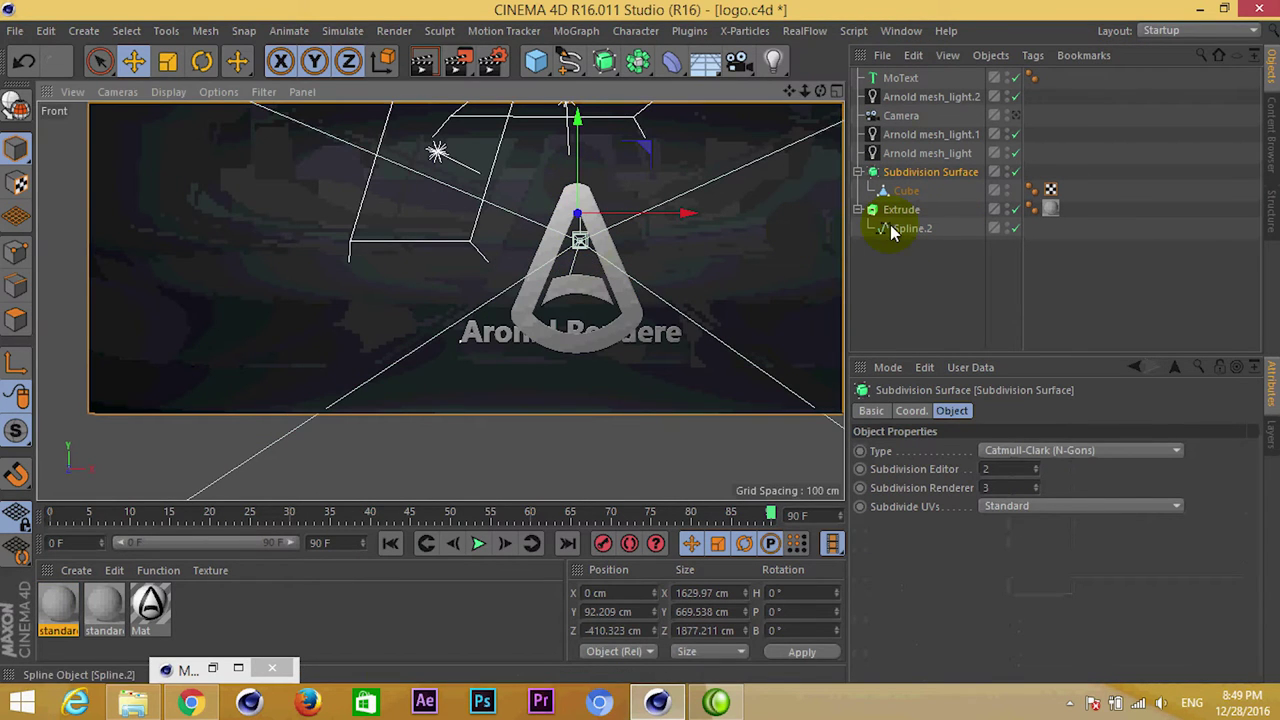
{"action": "left_click", "coordinate": [899, 78]}
Step: Lower the text just beneath the logo, view through the Camera, and restore the standard_01 Material Editor
{"action": "left_click_drag", "start_coordinate": [571, 248], "coordinate": [569, 291]}
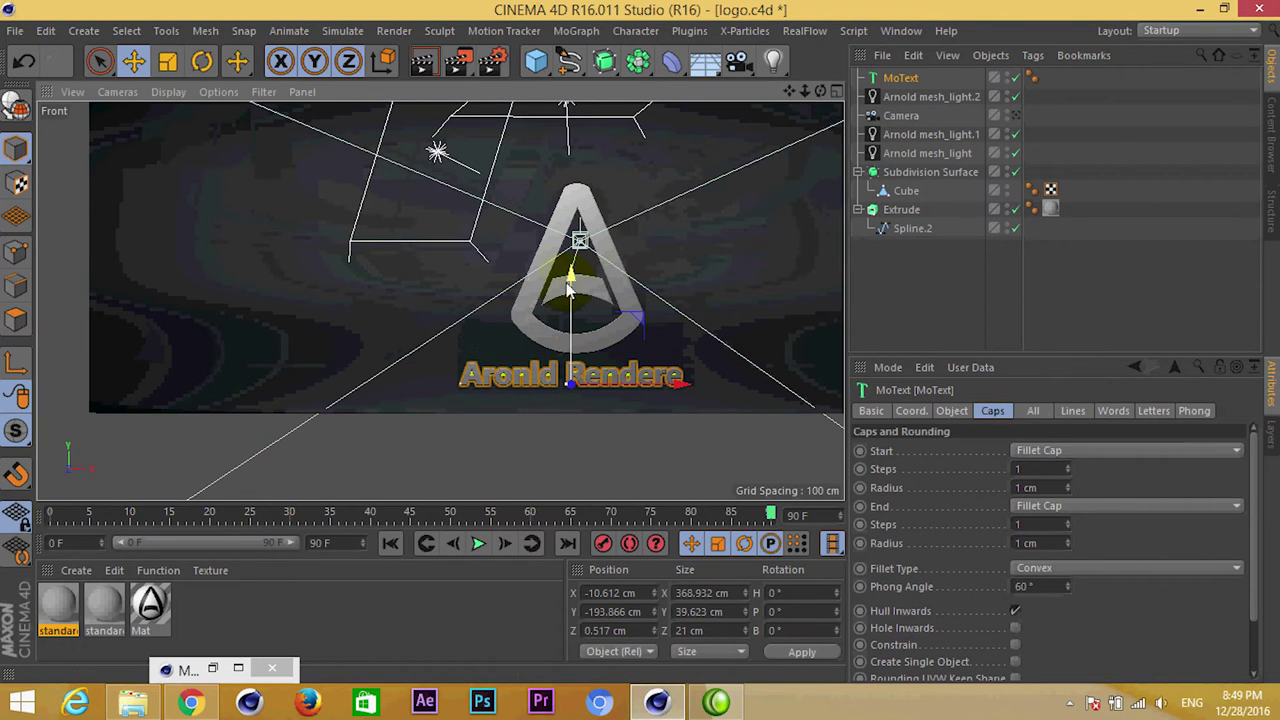
{"action": "middle_click", "coordinate": [293, 258]}
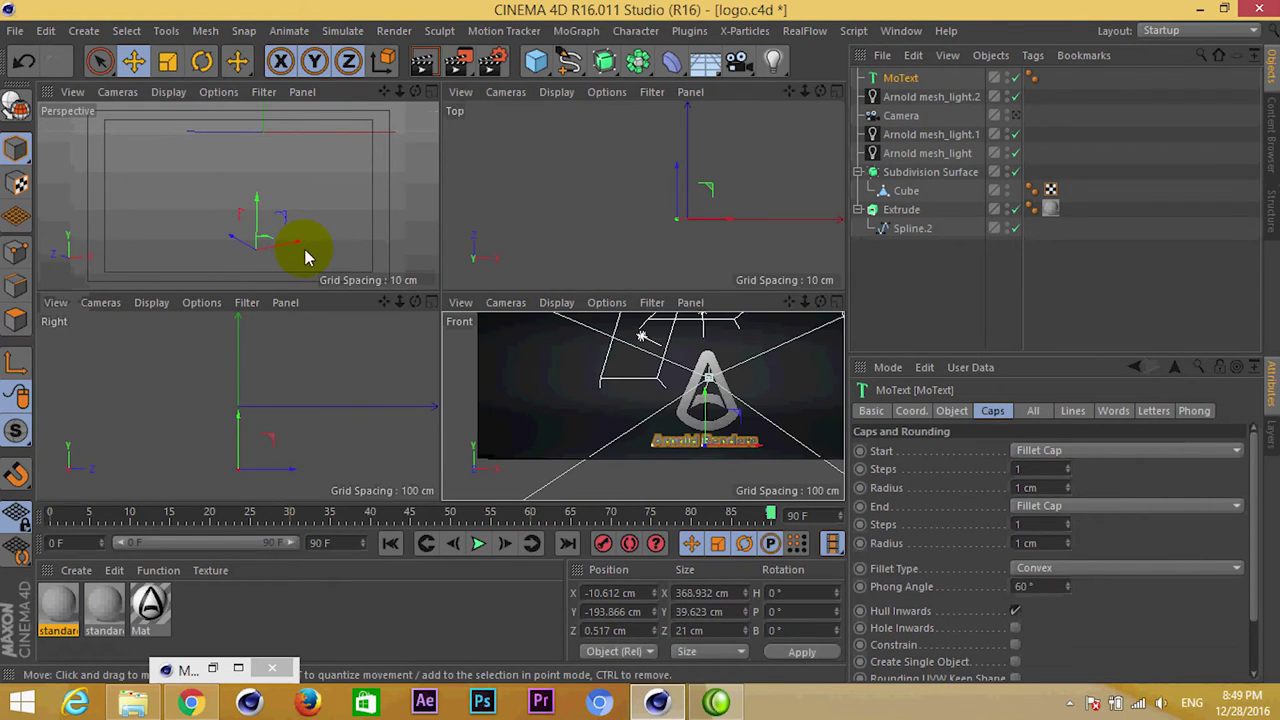
{"action": "left_click", "coordinate": [1015, 118]}
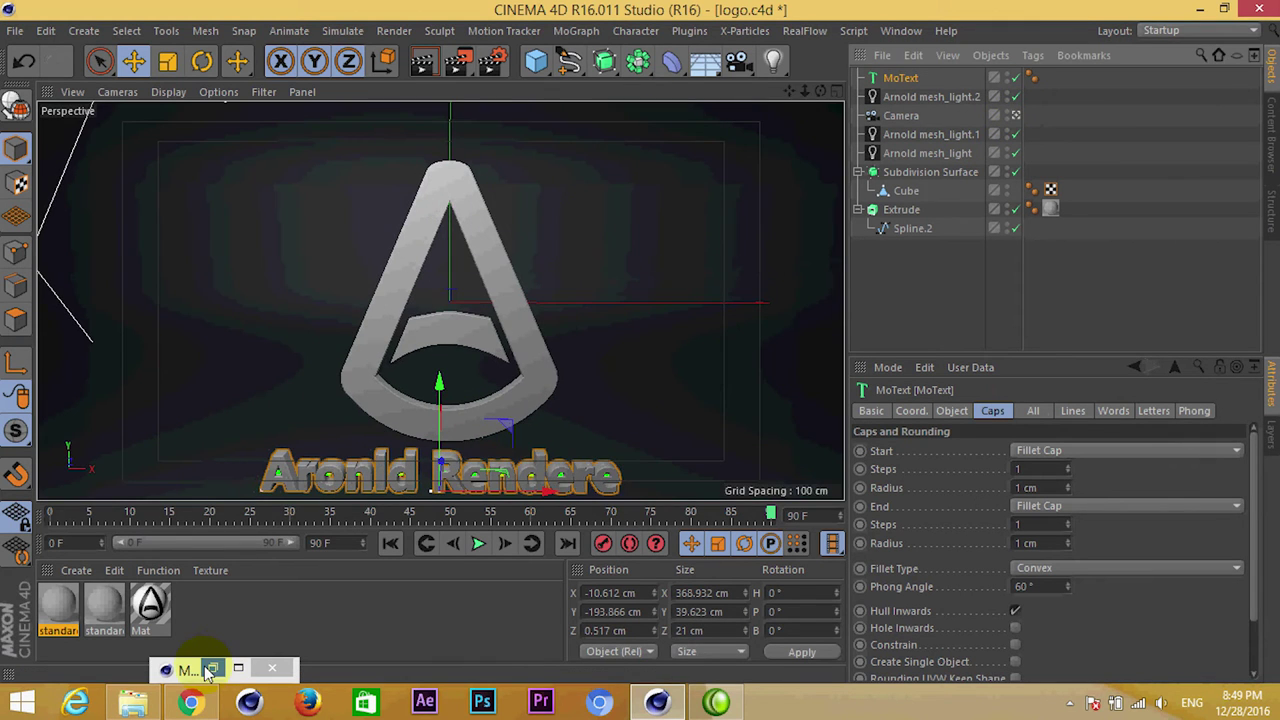
{"action": "left_click", "coordinate": [212, 668]}
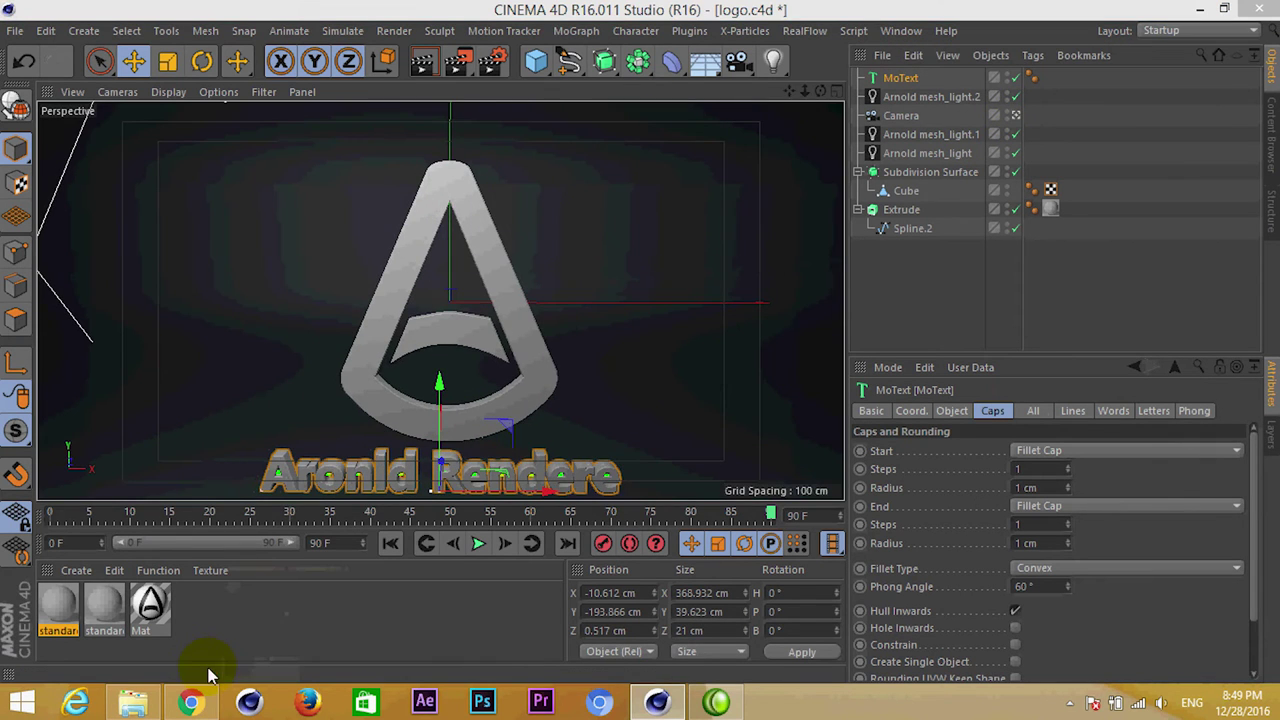
{"action": "scroll", "coordinate": [465, 355], "scroll_direction": "down", "scroll_amount": 3}
{"action": "mouse_move", "coordinate": [471, 383]}
{"action": "left_mouse_down", "text": "alt"}
{"action": "mouse_move", "coordinate": [474, 370]}
{"action": "mouse_move", "coordinate": [519, 398]}
{"action": "left_mouse_up", "text": "alt"}
{"action": "scroll", "coordinate": [480, 380], "scroll_direction": "up", "scroll_amount": 3}
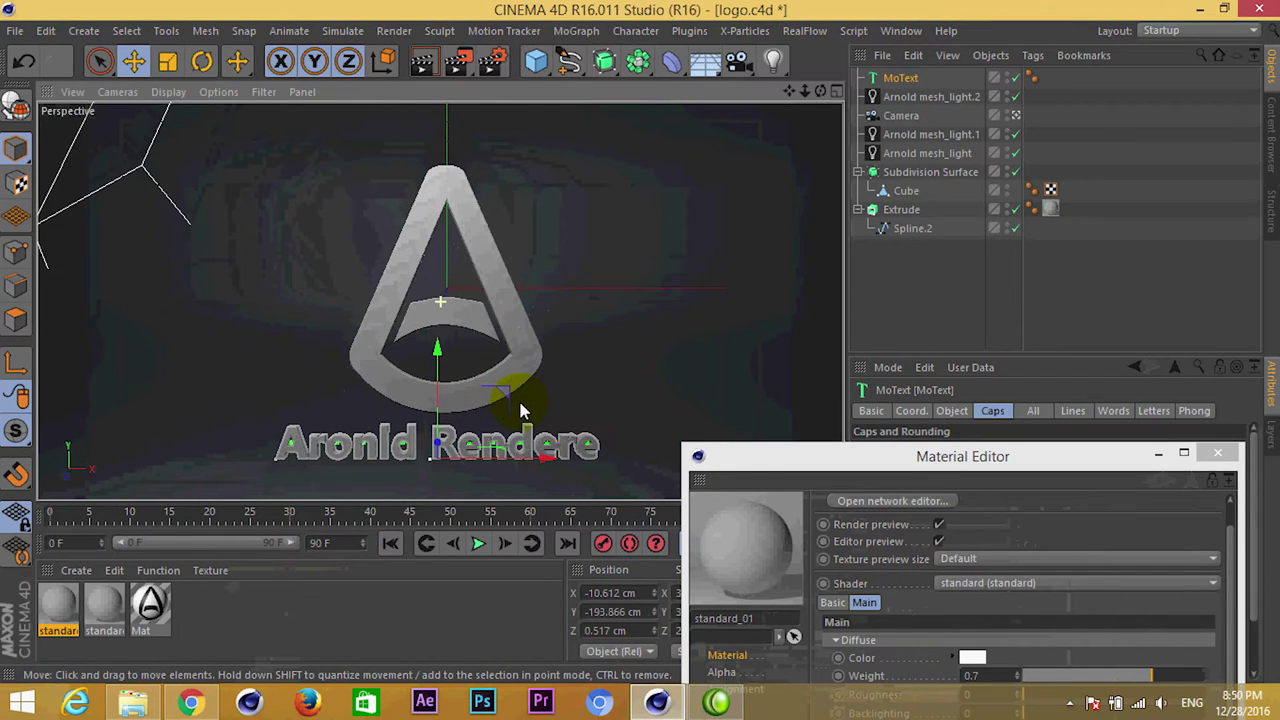
Step: Drag the standard_01 material onto the 'Aronld Rendere' MoText so it gets a texture tag
{"action": "left_click_drag", "start_coordinate": [520, 405], "coordinate": [445, 387], "text": "alt"}
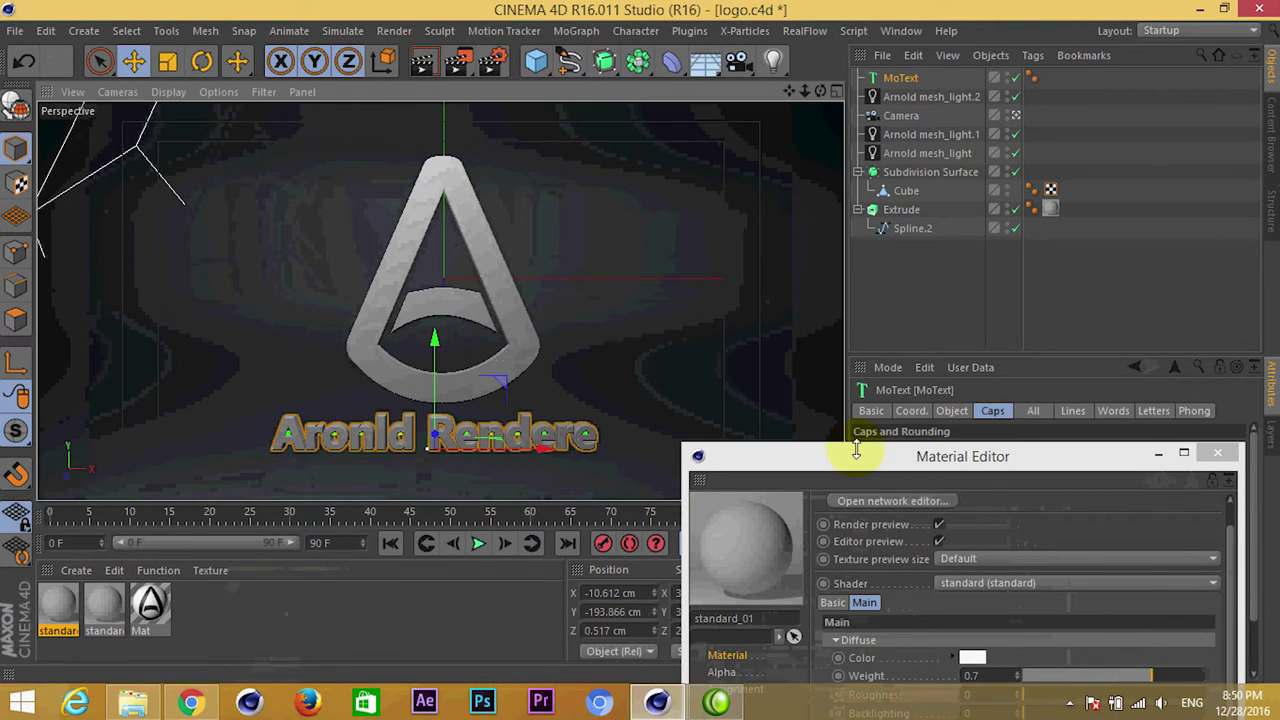
{"action": "left_click_drag", "start_coordinate": [856, 450], "coordinate": [856, 131]}
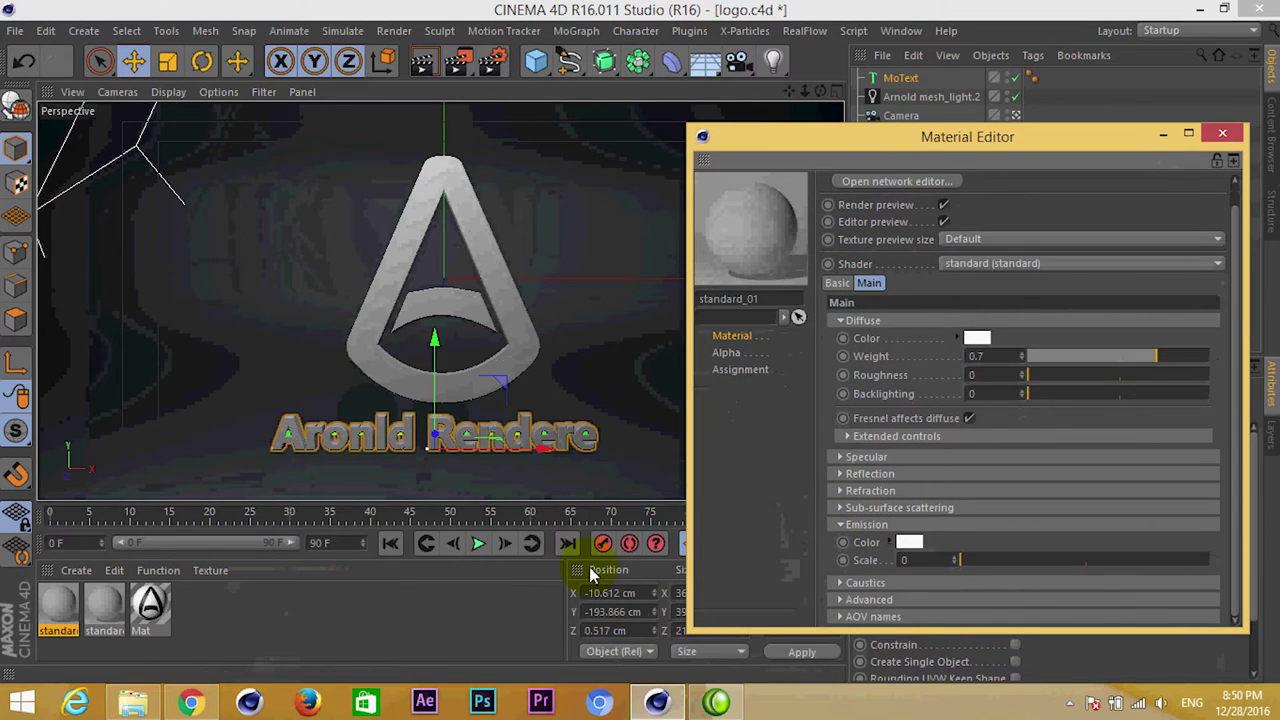
{"action": "left_click_drag", "start_coordinate": [100, 615], "coordinate": [313, 443]}
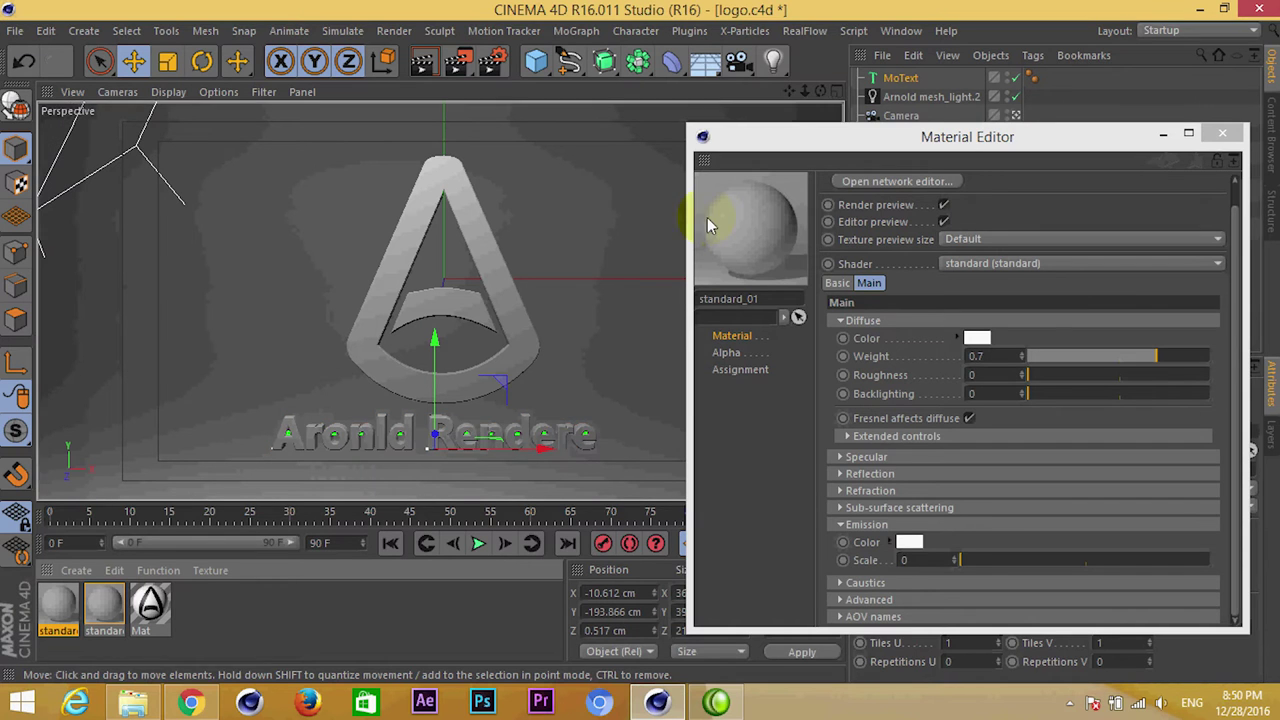
{"action": "left_click_drag", "start_coordinate": [929, 141], "coordinate": [823, 430]}
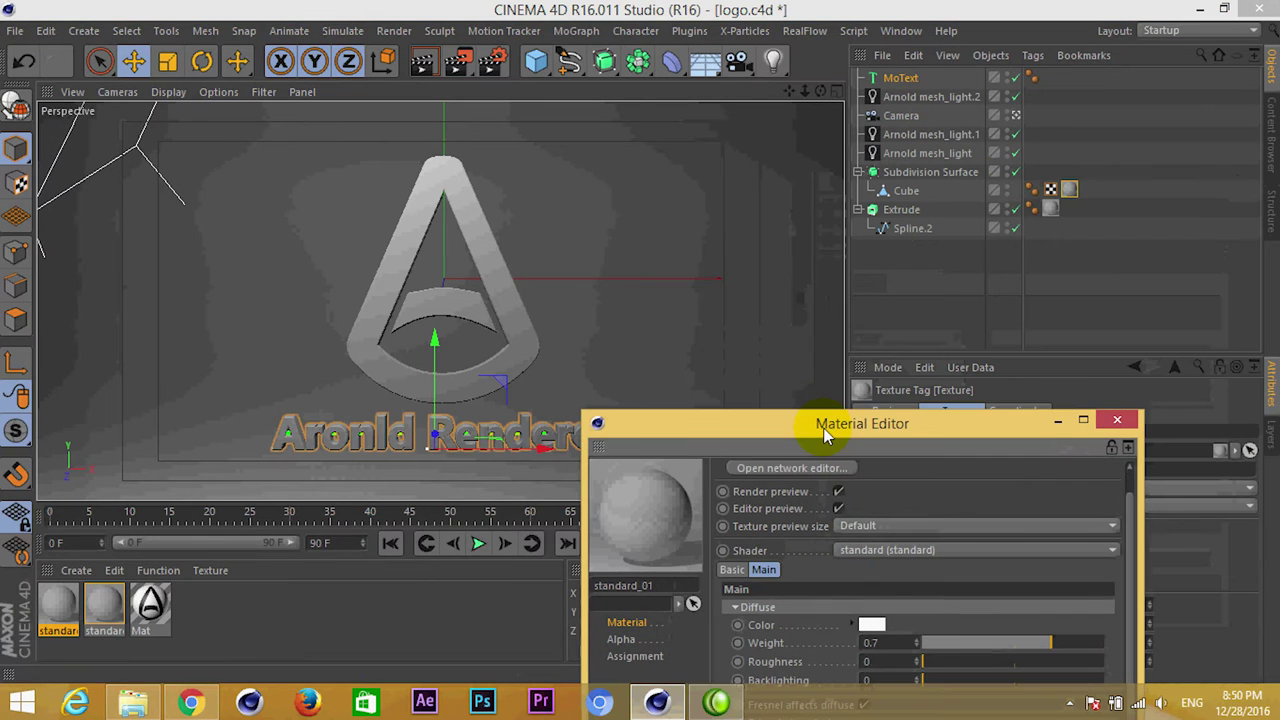
{"action": "left_click", "coordinate": [1066, 192]}
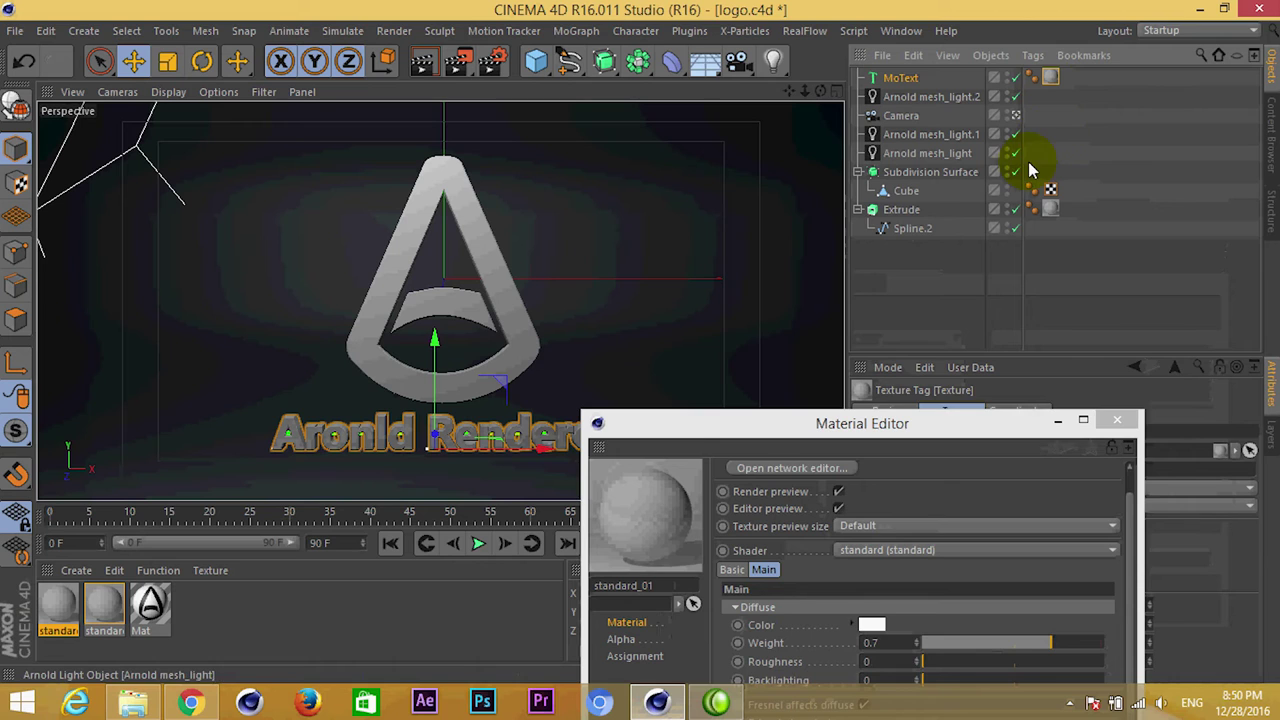
{"action": "left_click_drag", "start_coordinate": [686, 434], "coordinate": [798, 134]}
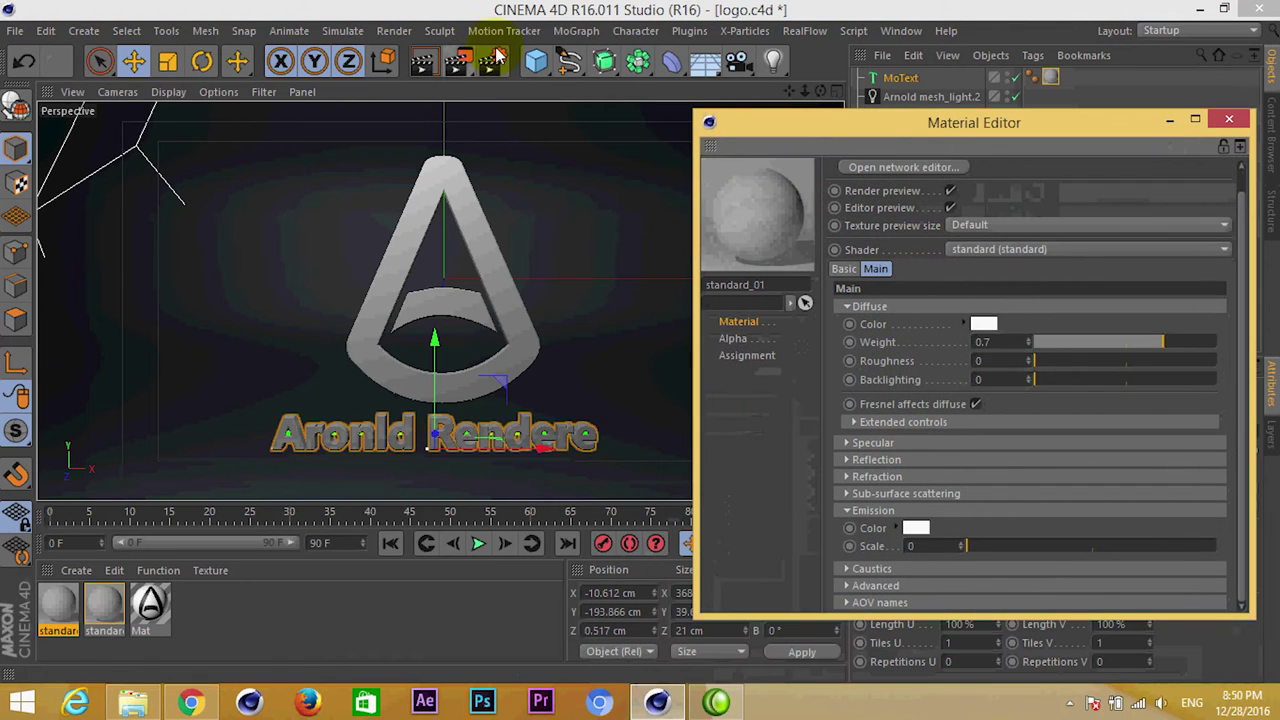
{"action": "left_click", "coordinate": [689, 31]}
{"action": "mouse_move", "coordinate": [710, 84]}
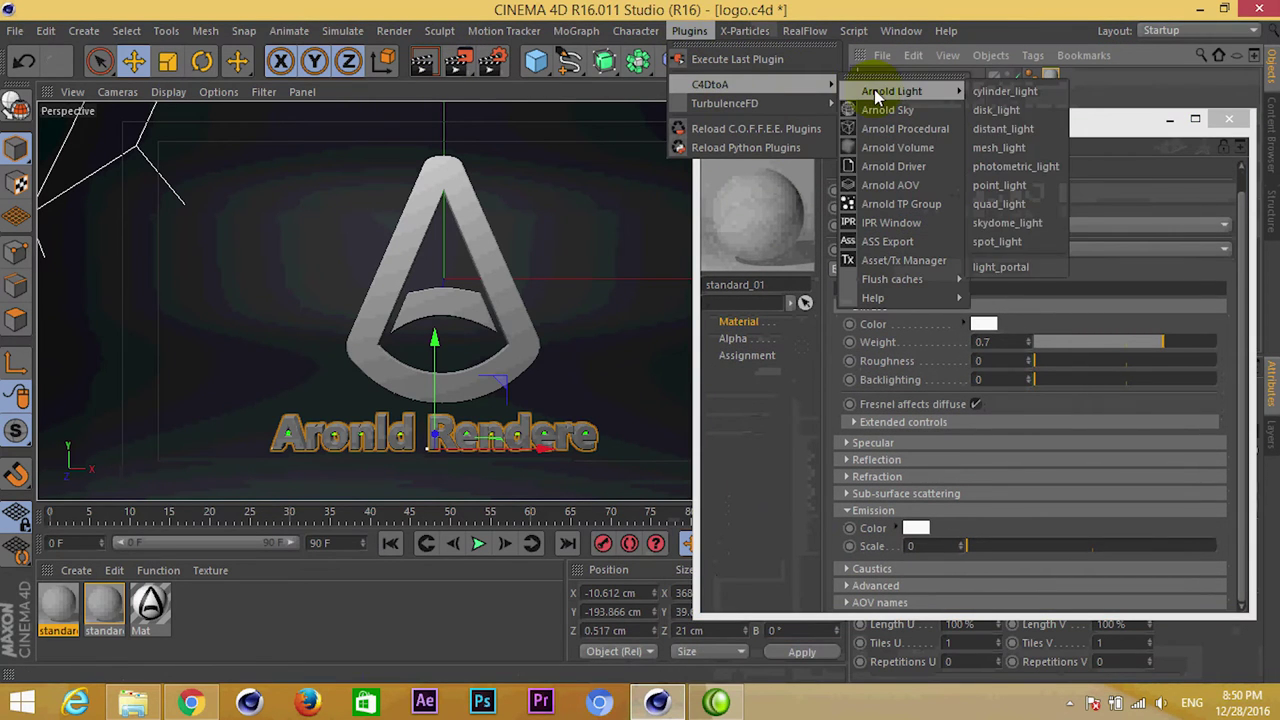
Step: Launch the C4DtoA IPR Window, zoom in, and bring it in front of the Material Editor
{"action": "left_click", "coordinate": [886, 223]}
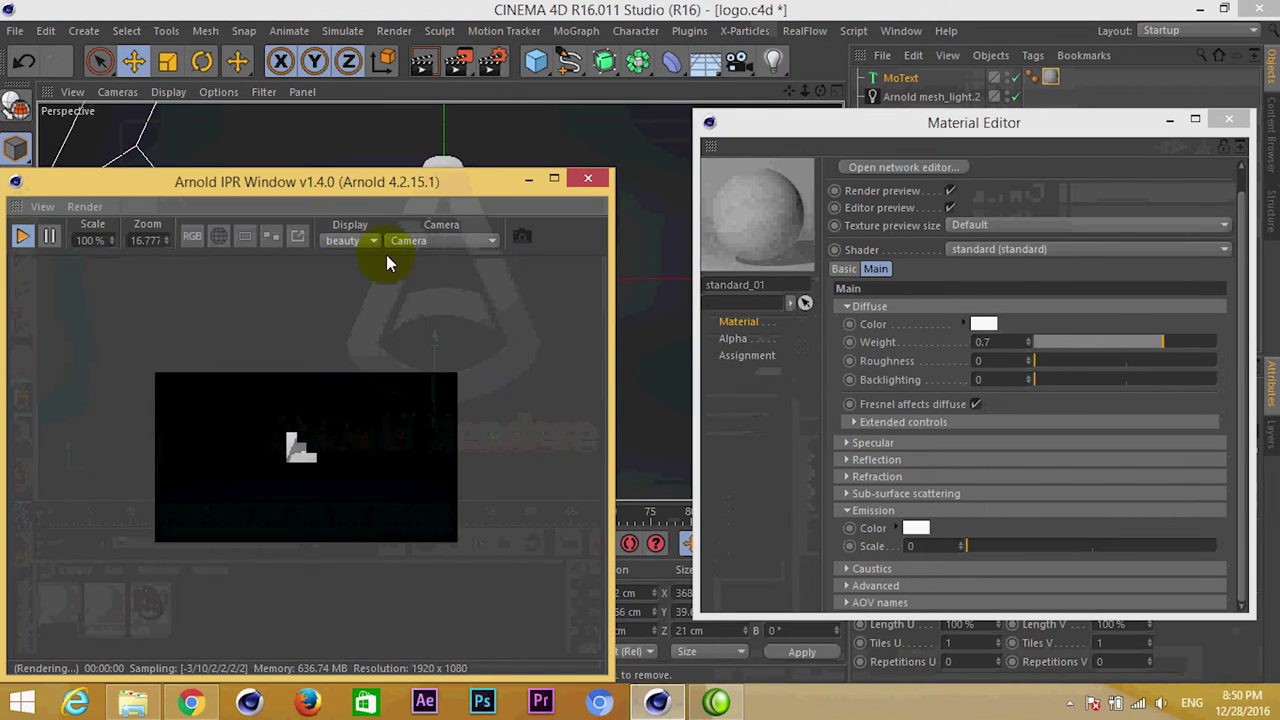
{"action": "left_click_drag", "start_coordinate": [355, 185], "coordinate": [445, 123]}
{"action": "scroll", "coordinate": [350, 321], "scroll_direction": "up", "scroll_amount": 2}
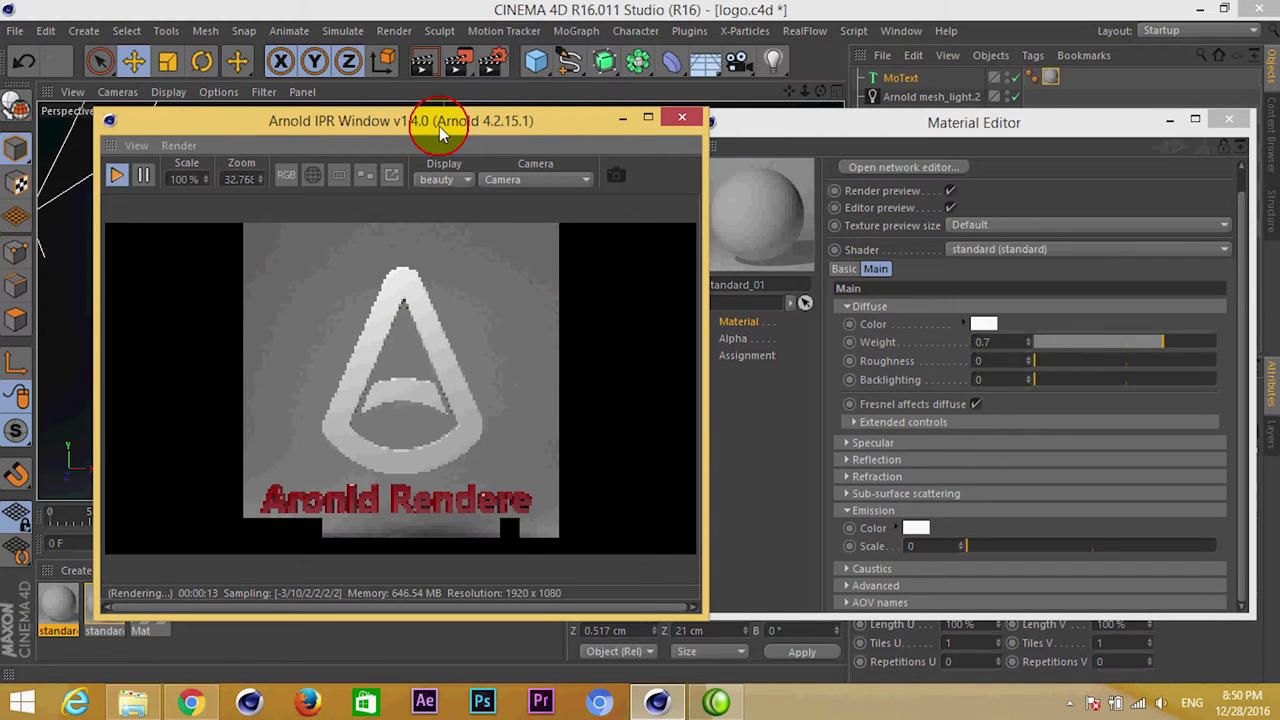
{"action": "left_click_drag", "start_coordinate": [439, 126], "coordinate": [498, 136]}
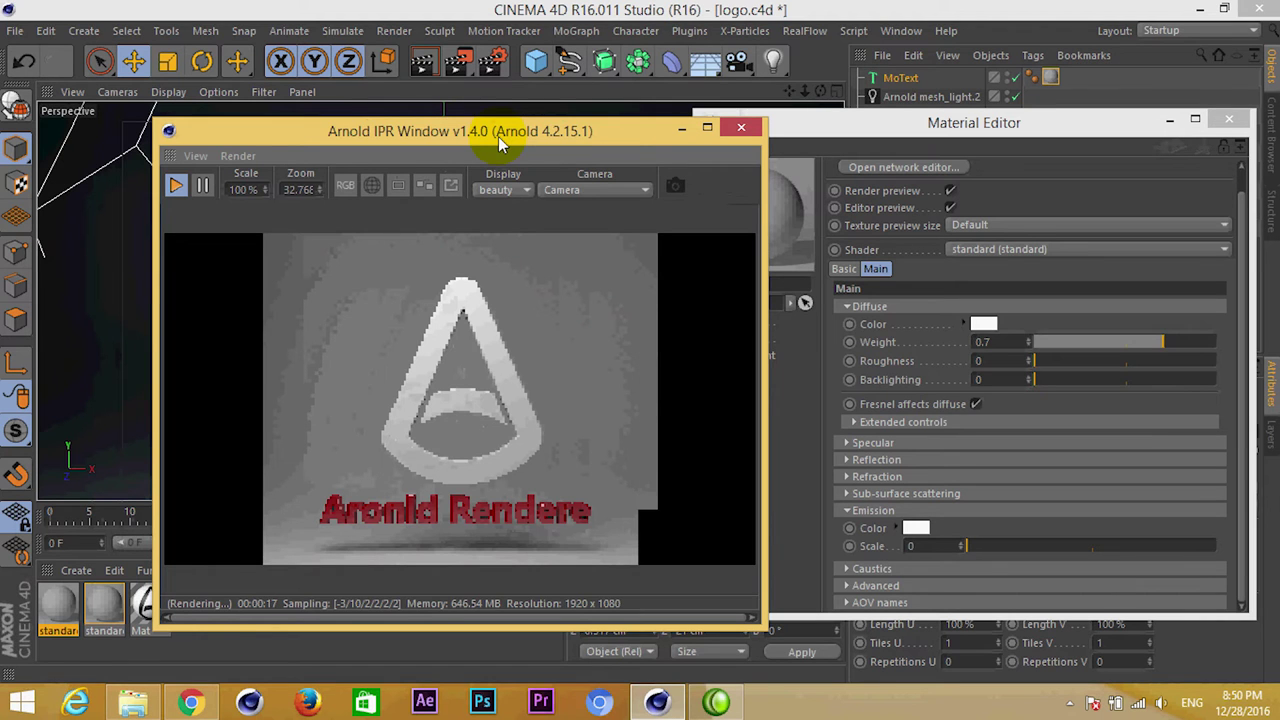
{"action": "left_click_drag", "start_coordinate": [498, 136], "coordinate": [833, 274]}
{"action": "left_click_drag", "start_coordinate": [895, 140], "coordinate": [360, 220]}
{"action": "mouse_move", "coordinate": [918, 272]}
{"action": "left_mouse_down"}
{"action": "mouse_move", "coordinate": [493, 226]}
{"action": "mouse_move", "coordinate": [489, 161]}
{"action": "left_mouse_up"}
{"action": "left_click", "coordinate": [927, 153]}
Step: Set Exposure to 2 on mesh_light and mesh_light.1 together
{"action": "left_click", "coordinate": [930, 134], "text": "ctrl"}
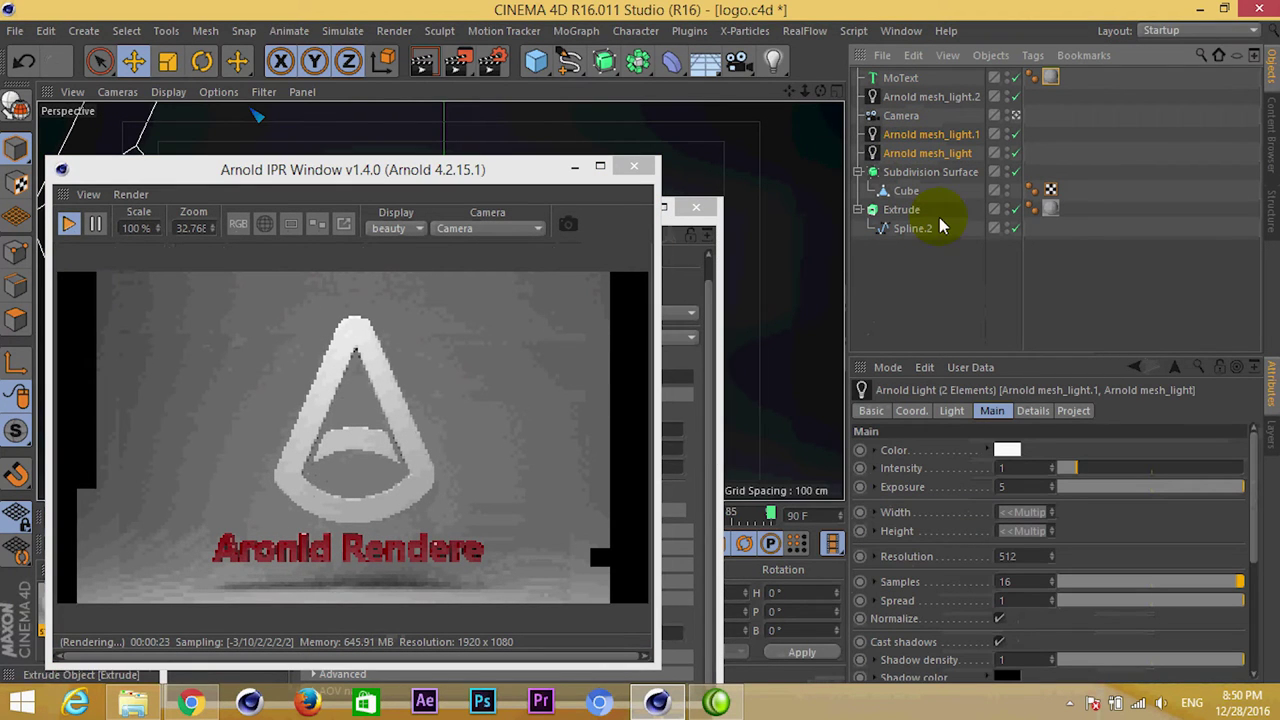
{"action": "double_click", "coordinate": [1018, 490]}
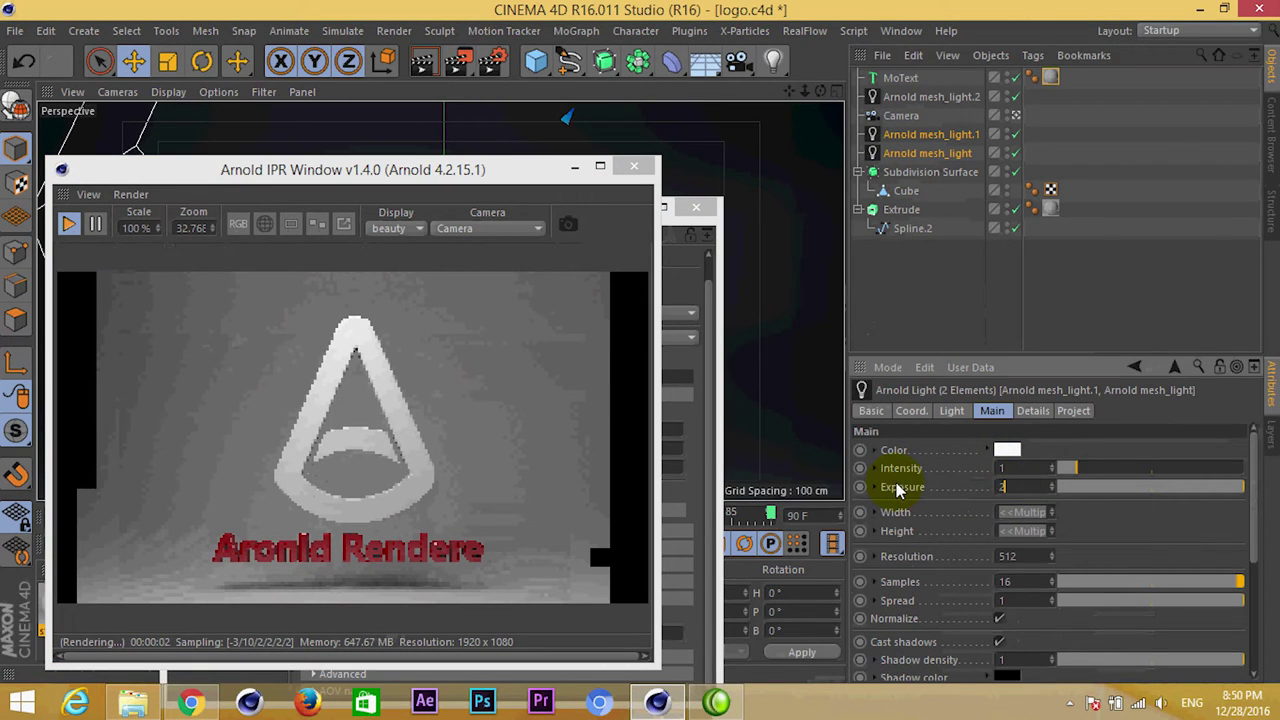
{"action": "key", "text": "Return"}
Step: Set Arnold mesh_light.2's Exposure to 2
{"action": "left_click", "coordinate": [930, 96]}
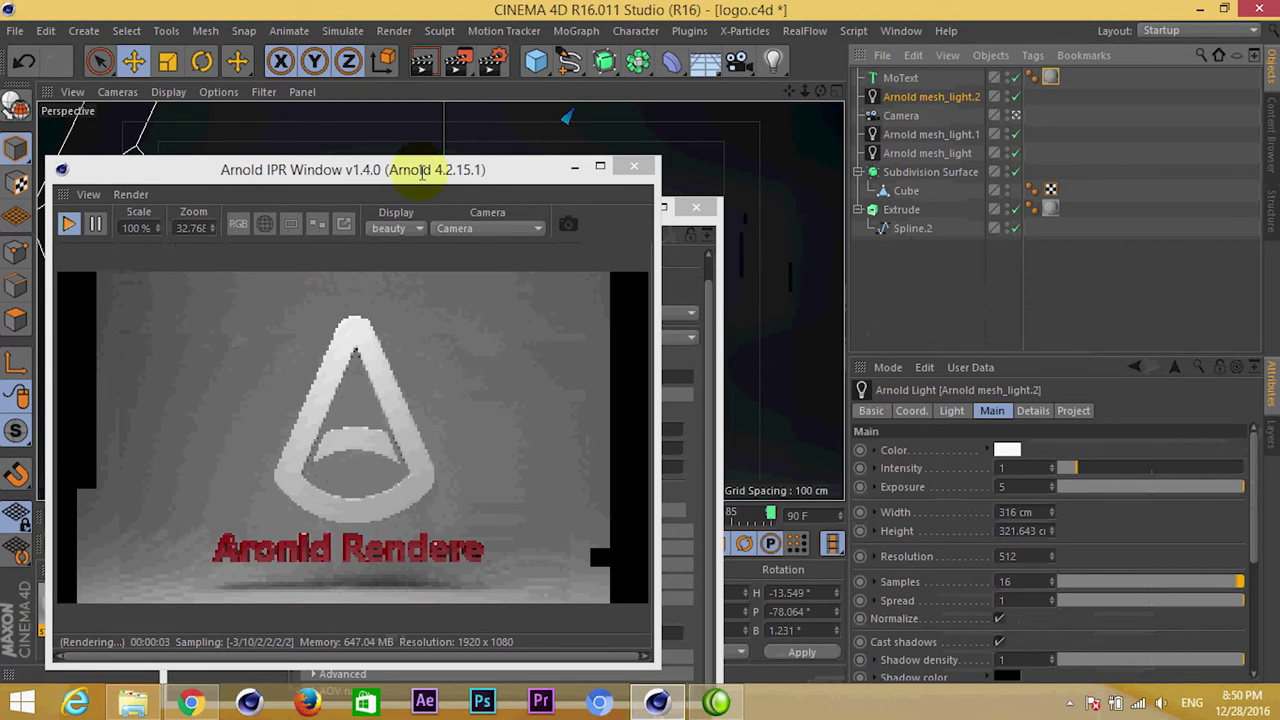
{"action": "type", "text": "2"}
{"action": "key", "text": "Return"}
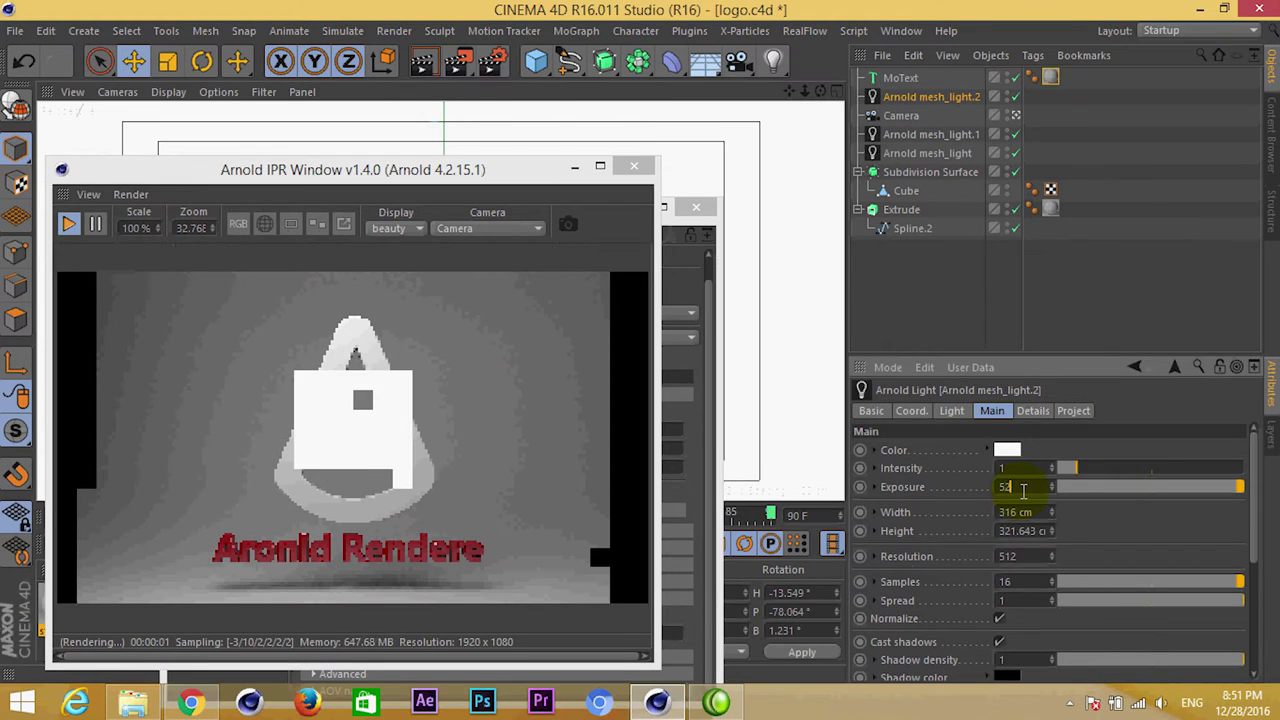
{"action": "type", "text": "2"}
{"action": "key", "text": "Return"}
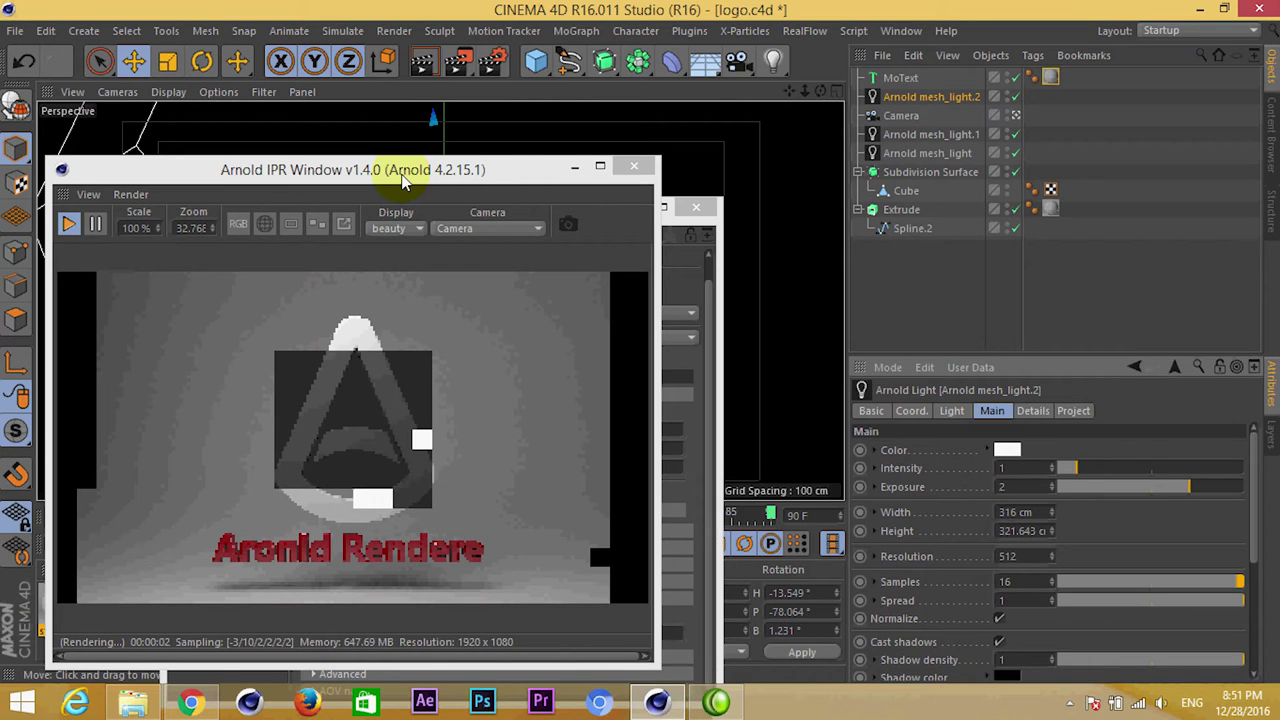
{"action": "mouse_move", "coordinate": [403, 178]}
{"action": "left_mouse_down"}
{"action": "mouse_move", "coordinate": [782, 171]}
{"action": "mouse_move", "coordinate": [932, 152]}
{"action": "left_mouse_up"}
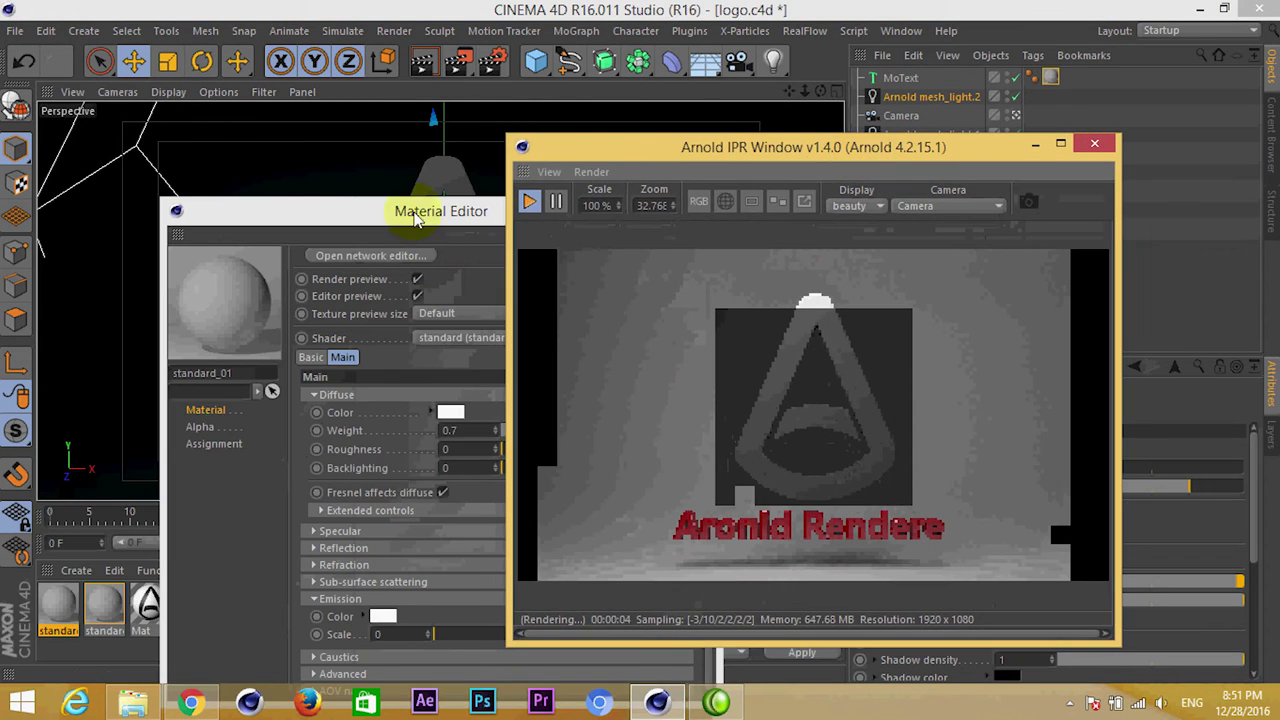
Step: Open standard_01 in the Material Editor and set its Emission Scale to 5
{"action": "left_click_drag", "start_coordinate": [397, 206], "coordinate": [449, 69]}
{"action": "left_click", "coordinate": [72, 607]}
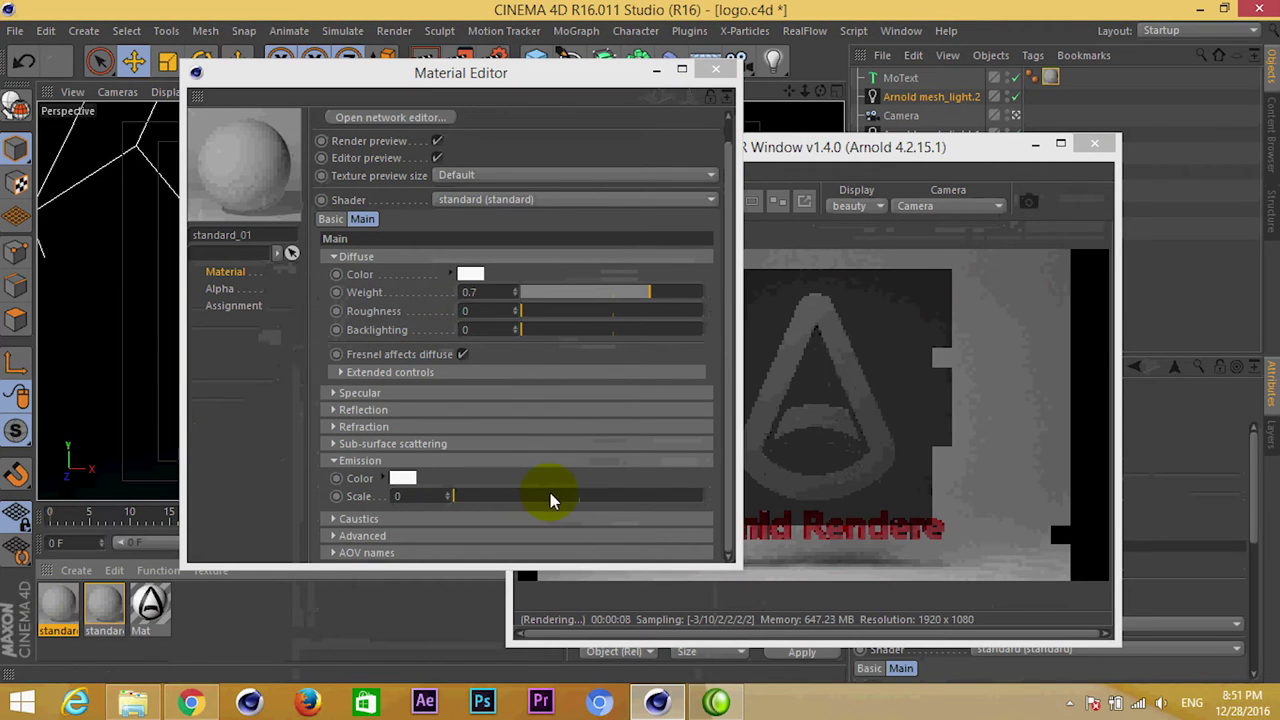
{"action": "left_click", "coordinate": [585, 85]}
{"action": "left_click_drag", "start_coordinate": [585, 85], "coordinate": [447, 85]}
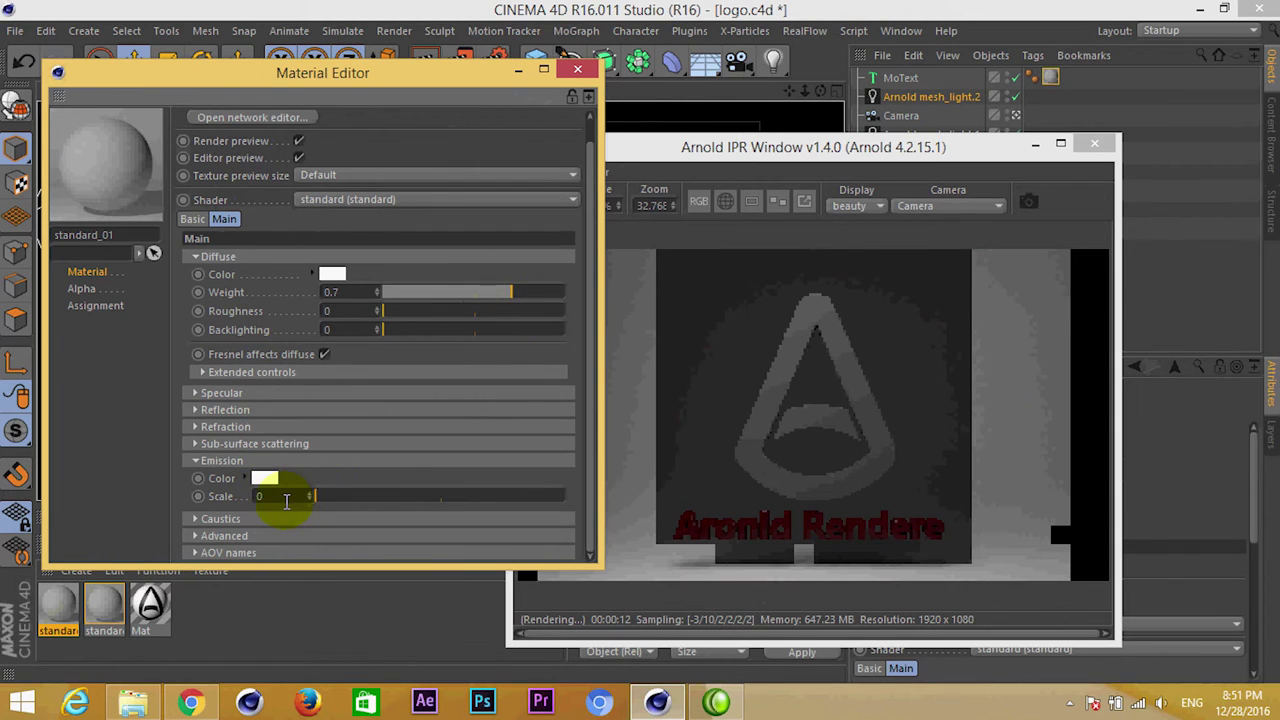
{"action": "type", "text": "5"}
{"action": "key", "text": "Return"}
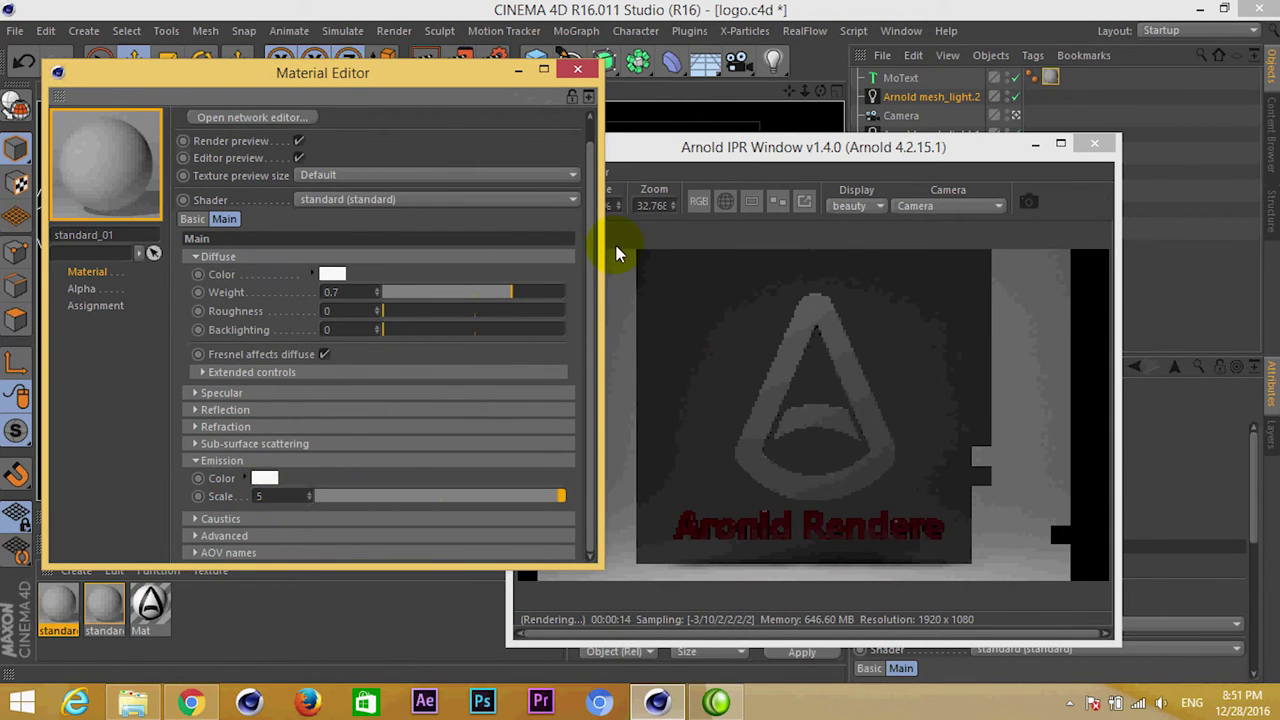
Step: Arrange the IPR render window and Material Editor side by side
{"action": "left_click_drag", "start_coordinate": [818, 160], "coordinate": [646, 143]}
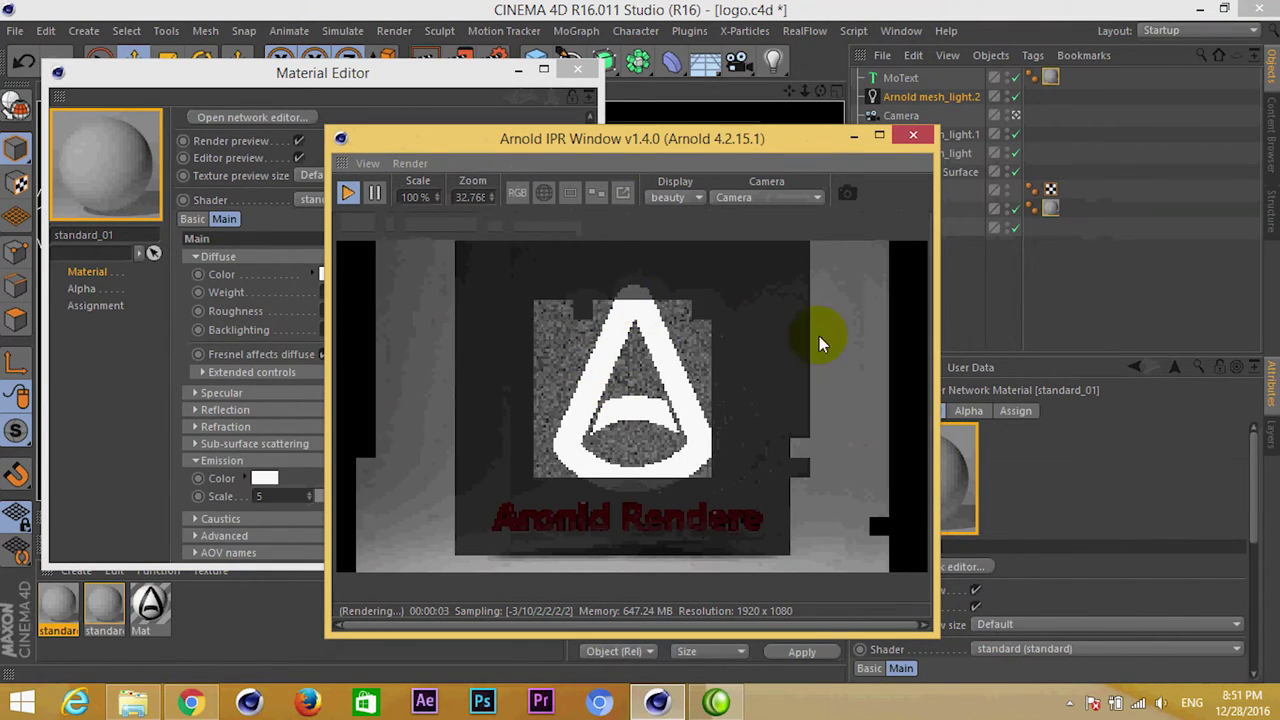
{"action": "left_click", "coordinate": [266, 478]}
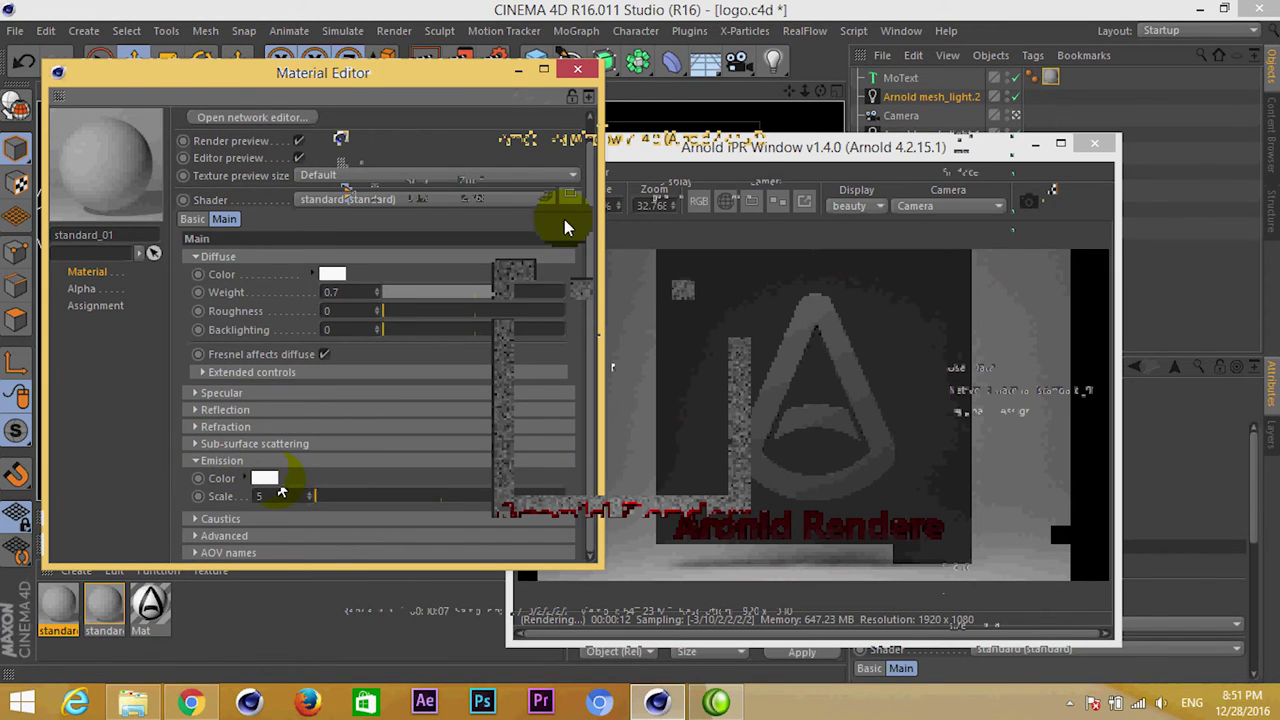
{"action": "left_click_drag", "start_coordinate": [565, 145], "coordinate": [714, 96]}
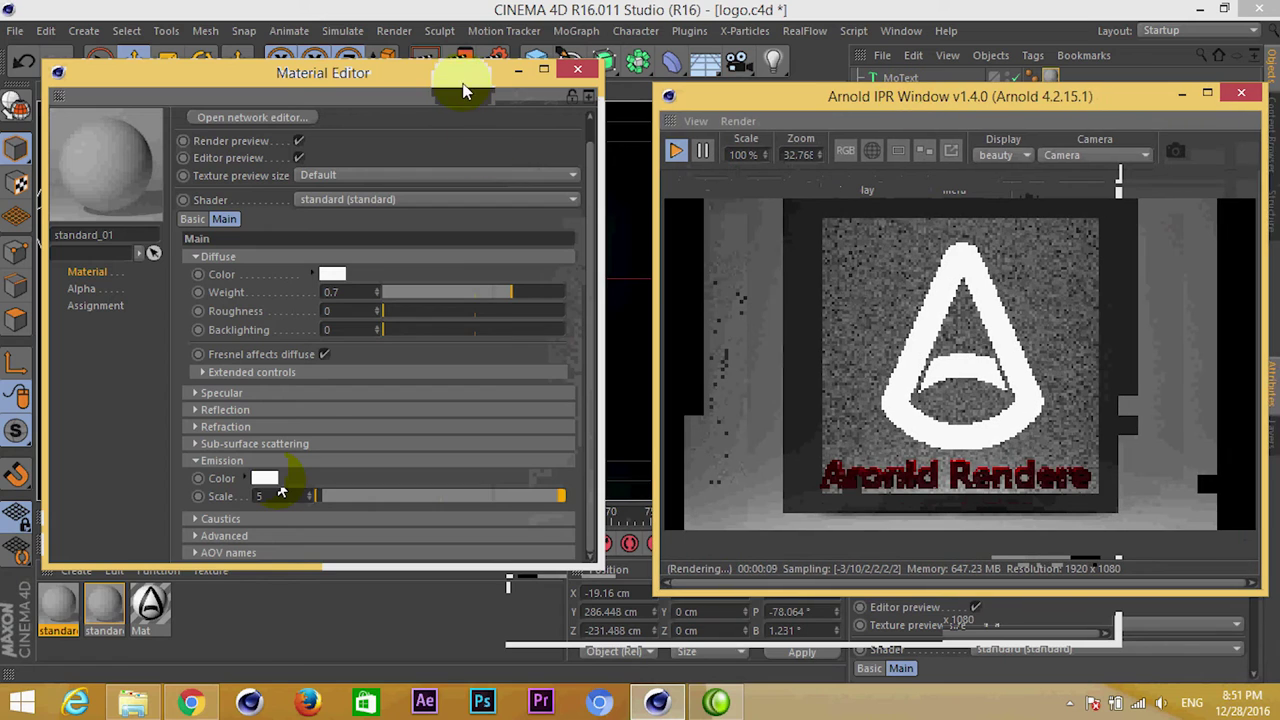
{"action": "left_click_drag", "start_coordinate": [463, 90], "coordinate": [468, 483]}
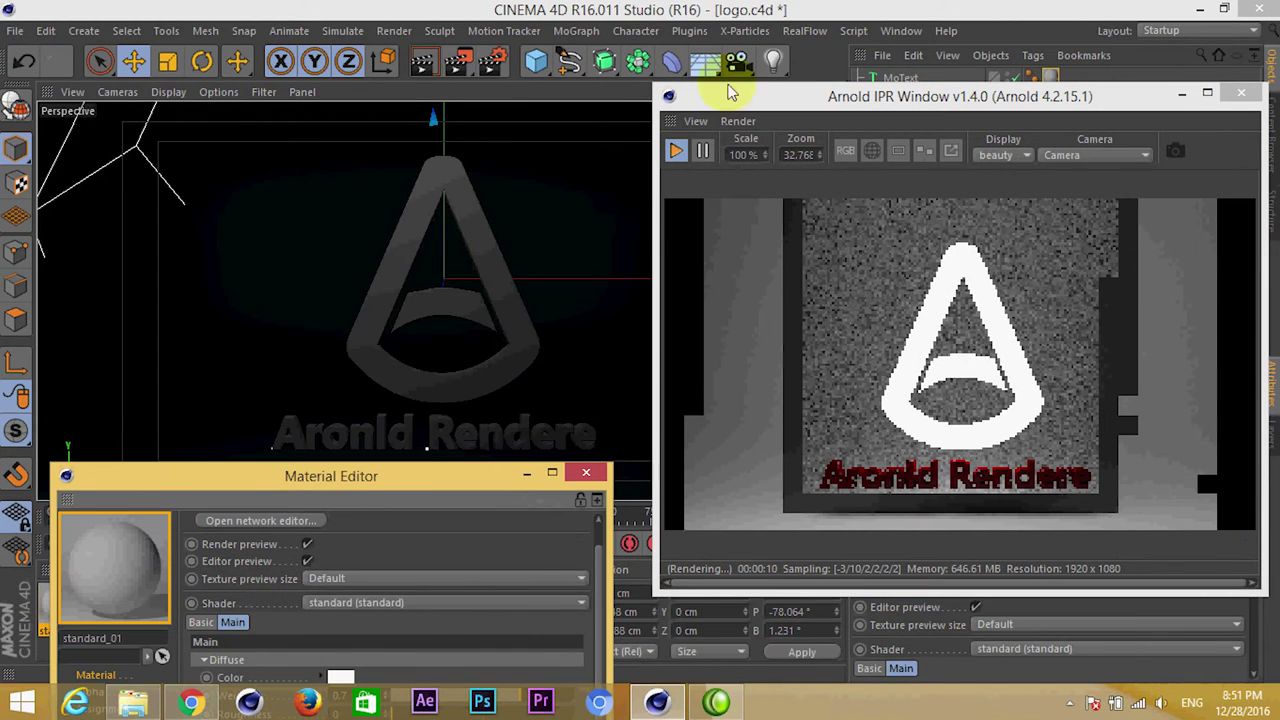
Step: Bring the Material Editor forward and raise it to show the full emission settings
{"action": "left_click_drag", "start_coordinate": [688, 100], "coordinate": [633, 61]}
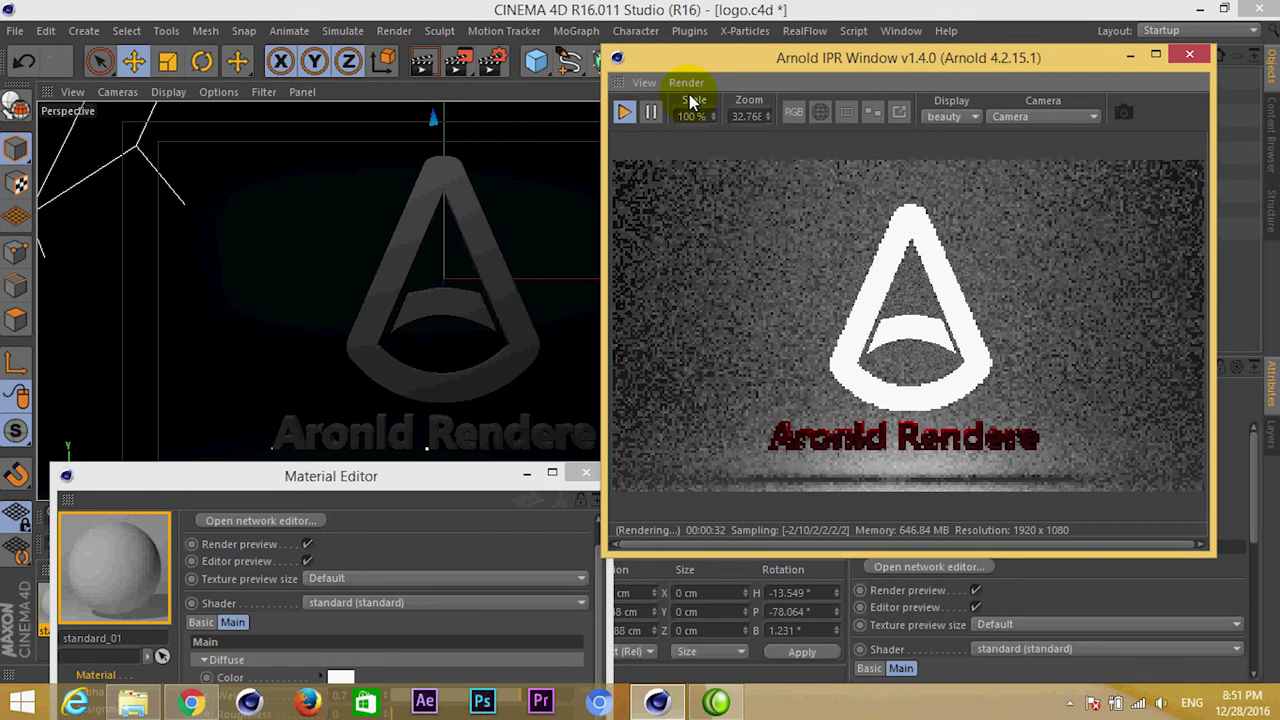
{"action": "left_click", "coordinate": [398, 488]}
{"action": "left_click_drag", "start_coordinate": [400, 490], "coordinate": [380, 128]}
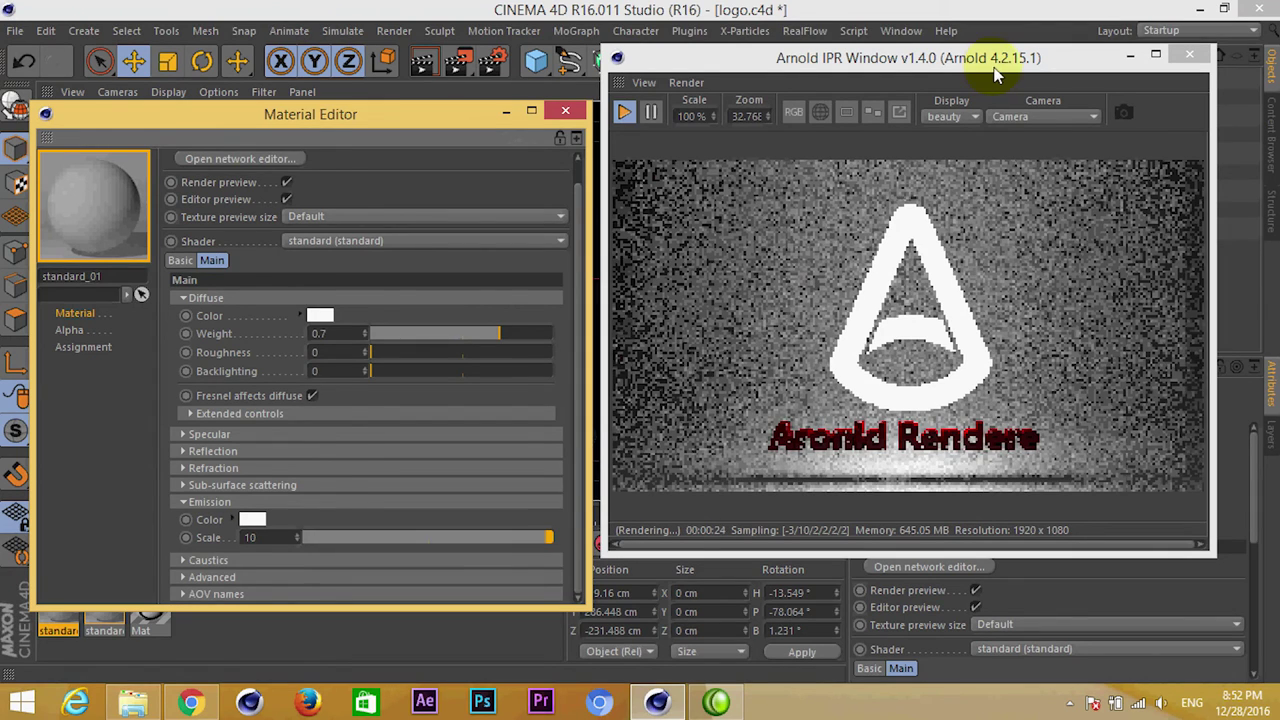
Step: Change Samples from 16 to 8 on mesh_light.2 and mesh_light
{"action": "left_click_drag", "start_coordinate": [991, 67], "coordinate": [577, 75]}
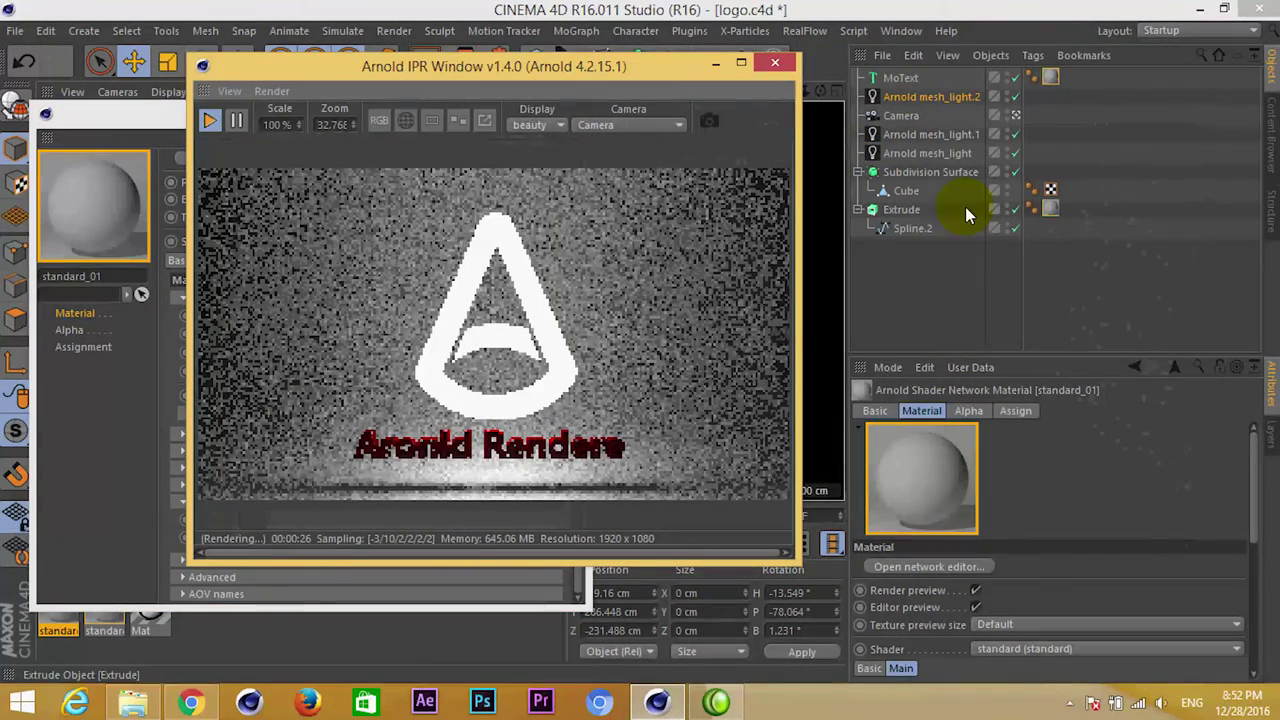
{"action": "left_click", "coordinate": [912, 100]}
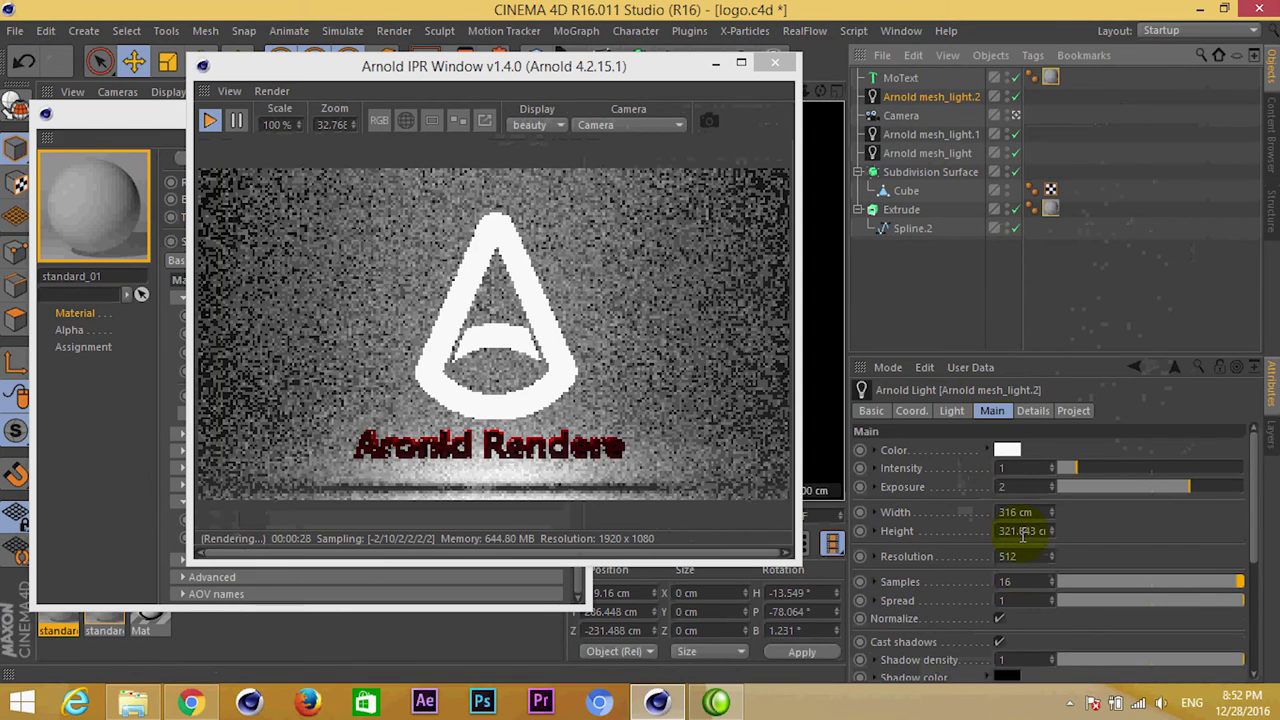
{"action": "double_click", "coordinate": [1022, 581]}
{"action": "type", "text": "8"}
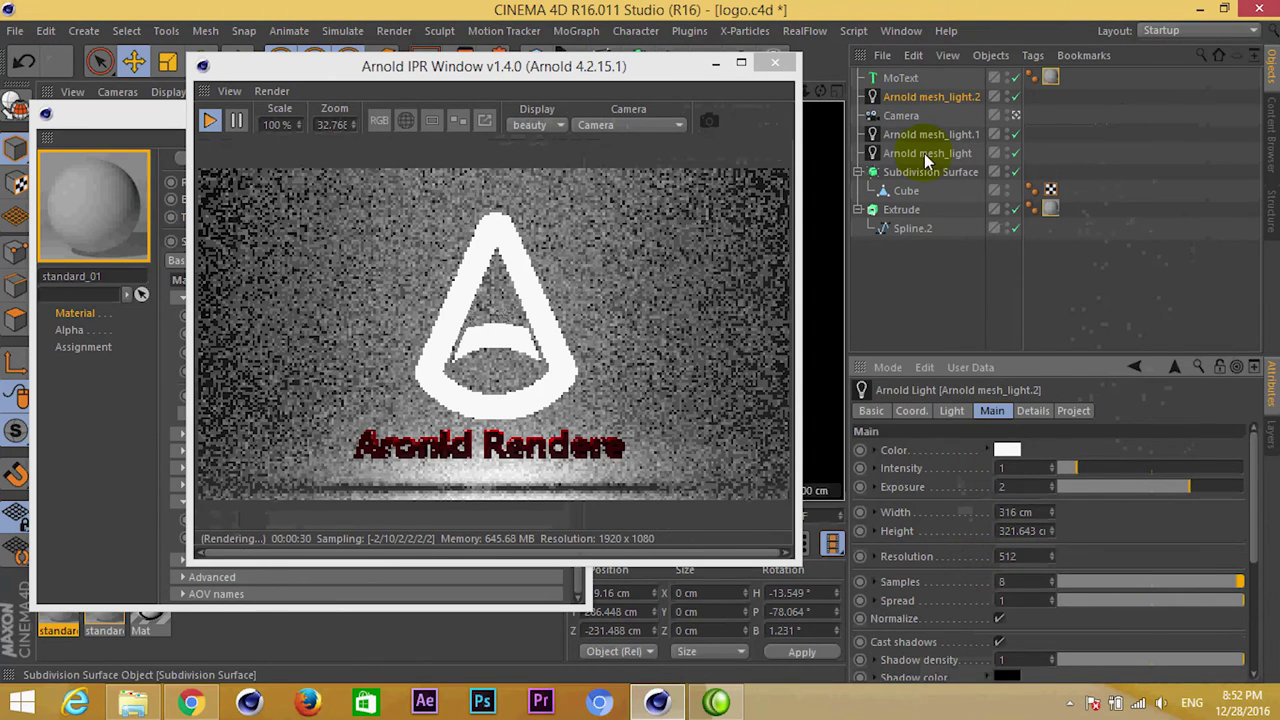
{"action": "left_click", "coordinate": [930, 134]}
{"action": "left_click", "coordinate": [927, 153]}
{"action": "double_click", "coordinate": [1018, 582]}
{"action": "type", "text": "8"}
Step: Rearrange the IPR render window and Material Editor so both are visible
{"action": "left_click_drag", "start_coordinate": [580, 65], "coordinate": [934, 75]}
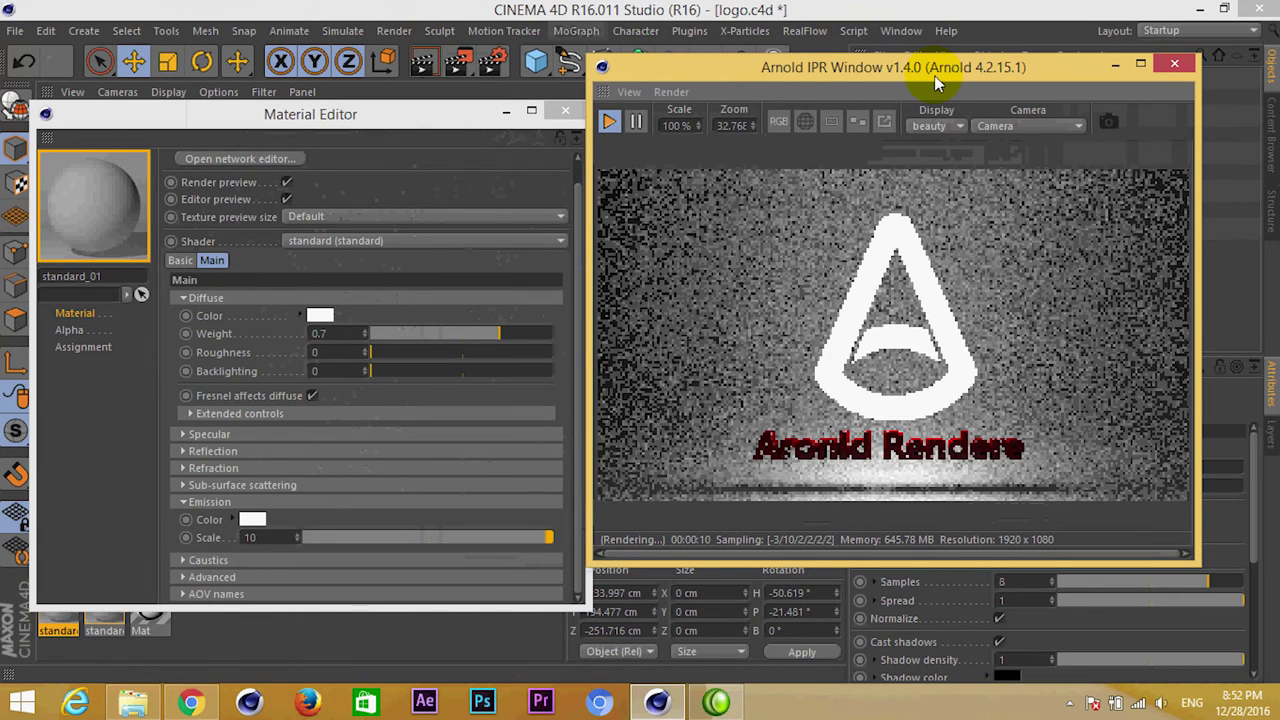
{"action": "left_click_drag", "start_coordinate": [934, 75], "coordinate": [932, 68]}
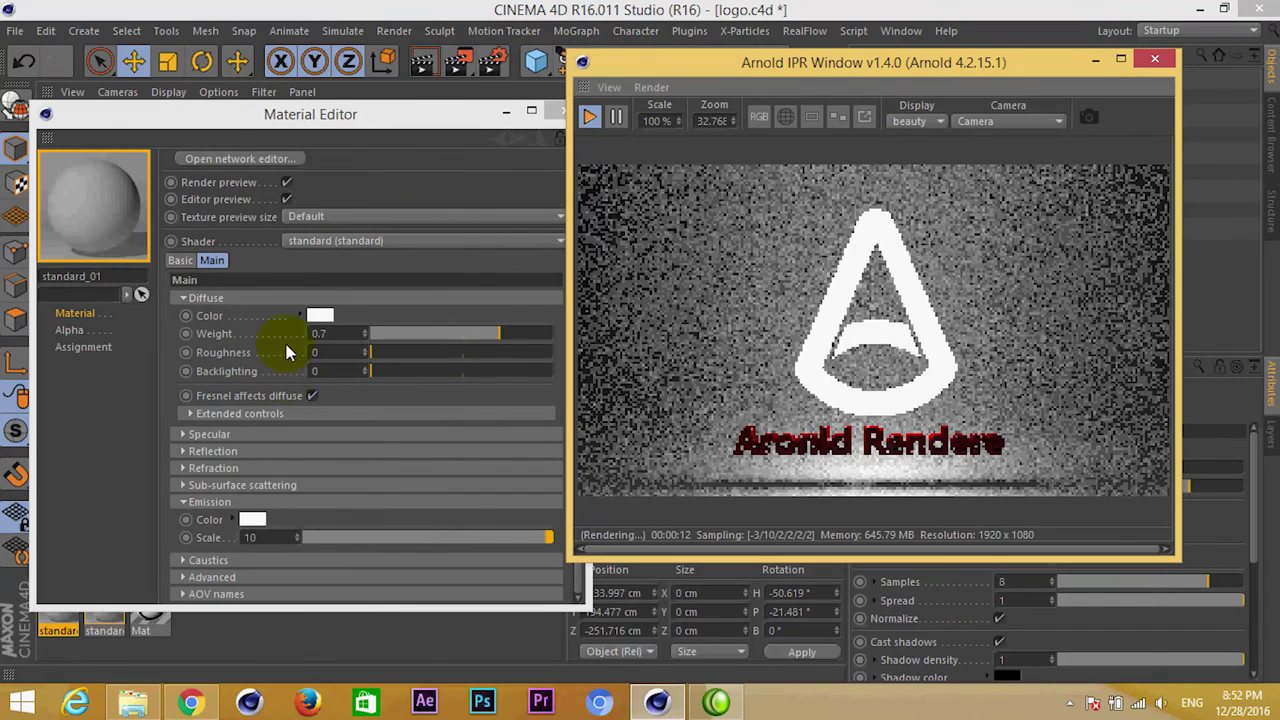
{"action": "left_click", "coordinate": [447, 120]}
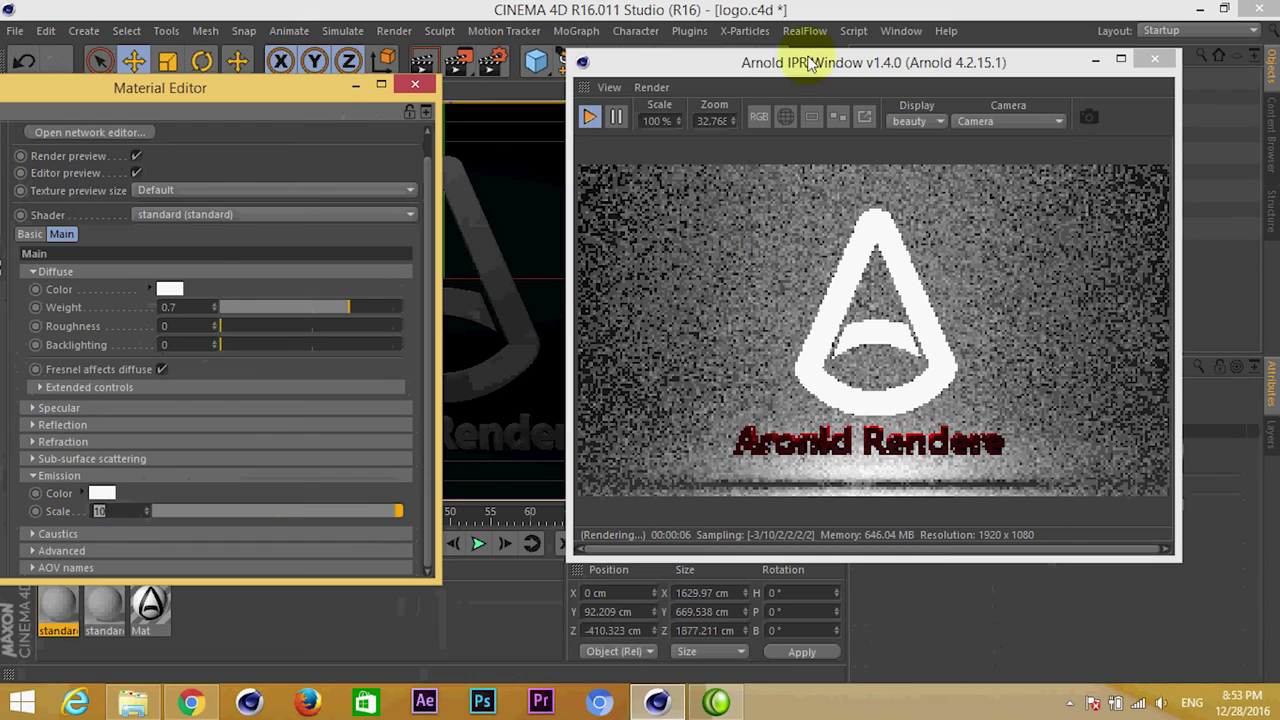
{"action": "left_click_drag", "start_coordinate": [808, 58], "coordinate": [816, 57]}
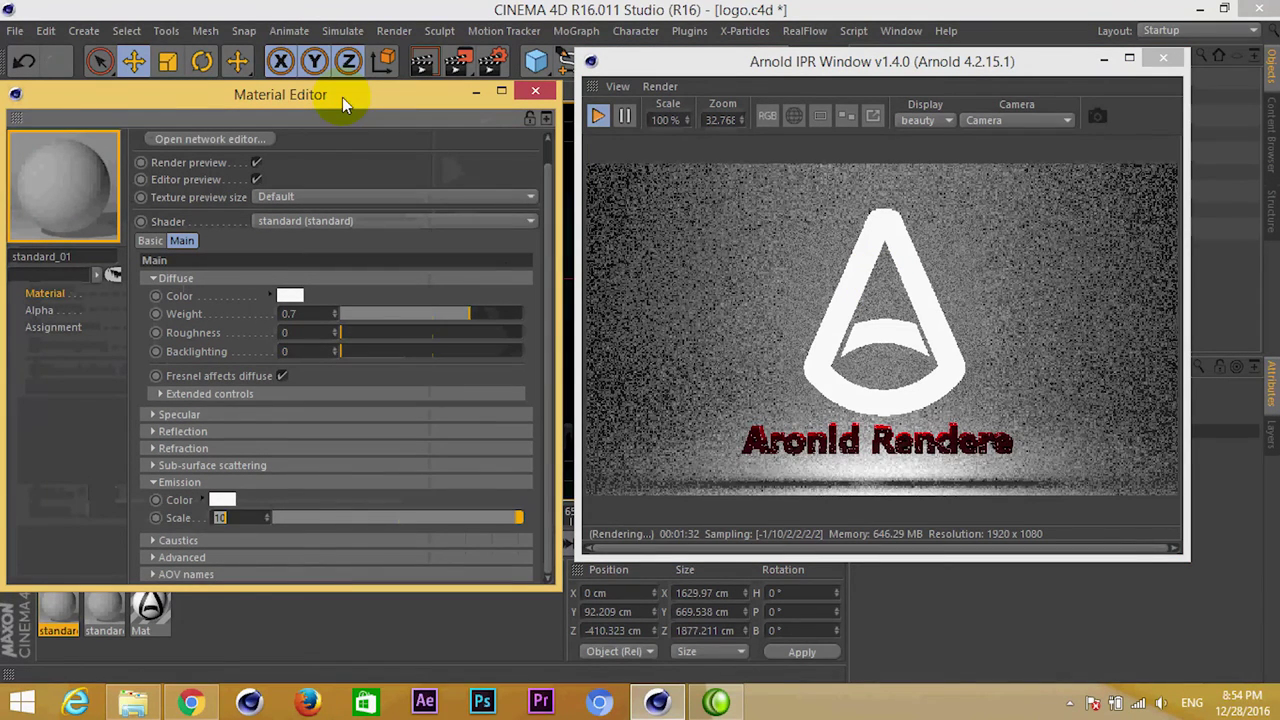
Step: Make standard_01's emission colour red and set its Emission Scale to 3
{"action": "left_click", "coordinate": [222, 500]}
{"action": "left_click_drag", "start_coordinate": [230, 403], "coordinate": [391, 166]}
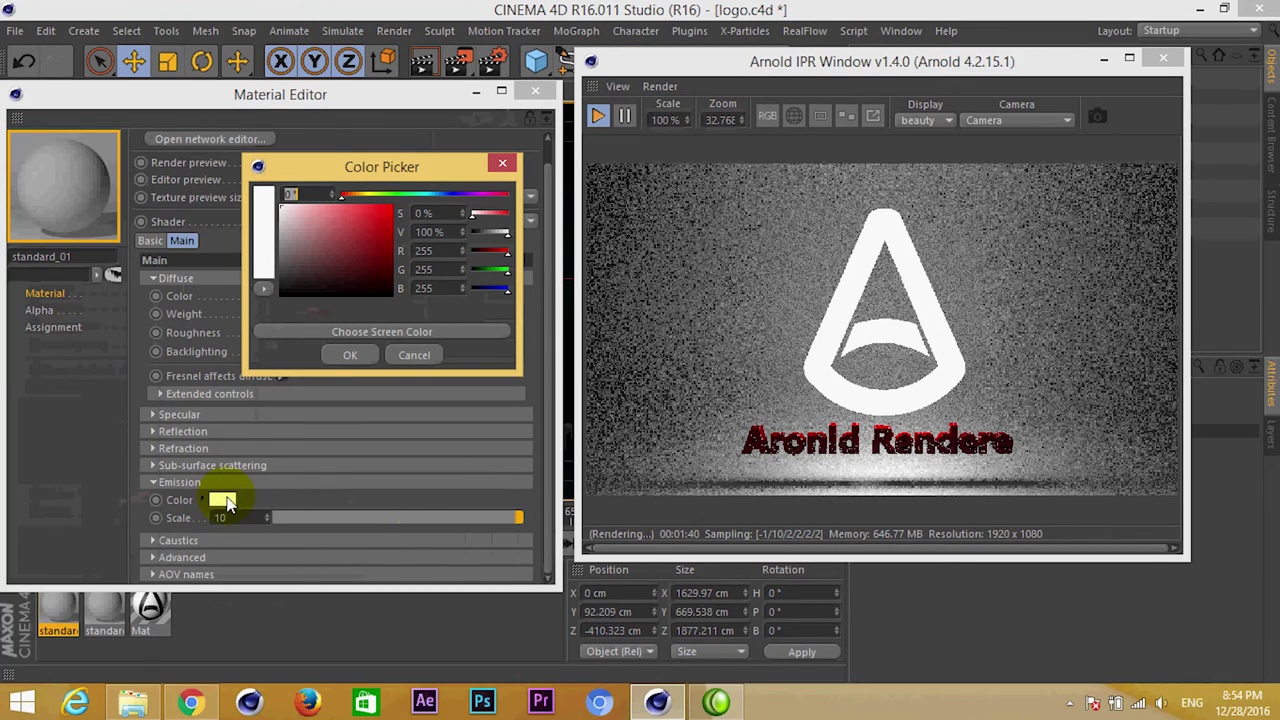
{"action": "left_click", "coordinate": [380, 215]}
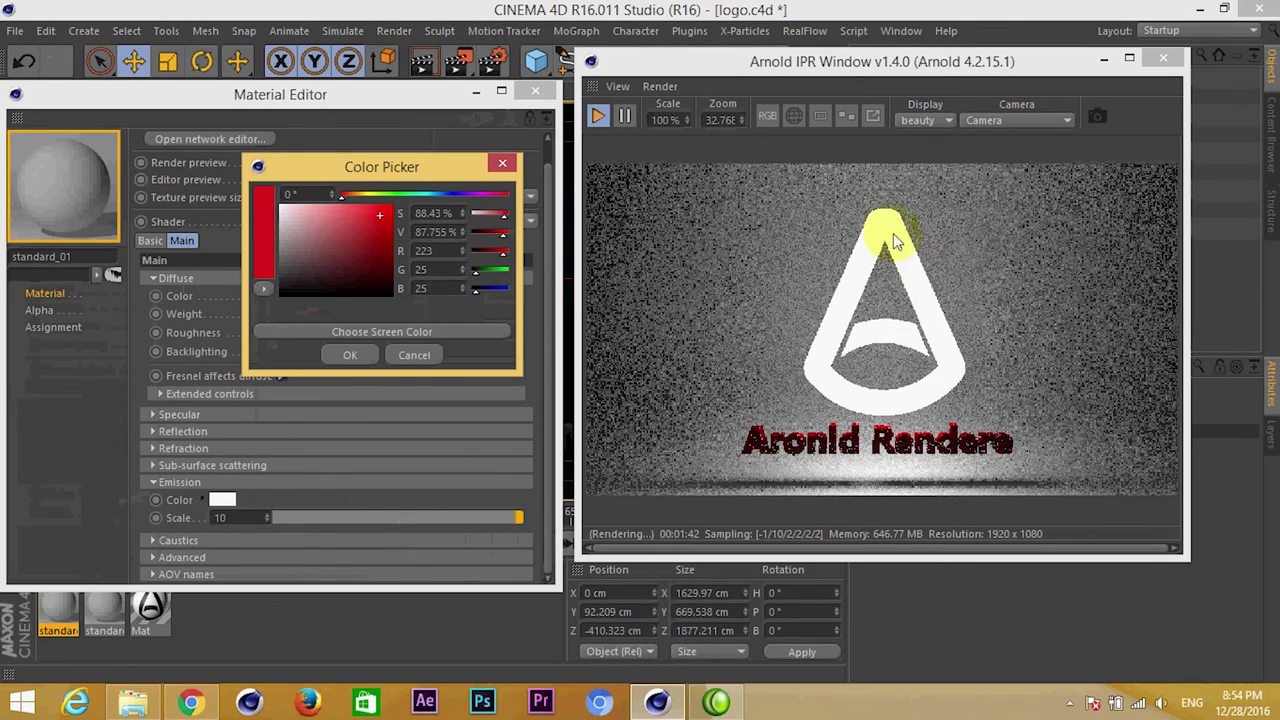
{"action": "left_click", "coordinate": [352, 360]}
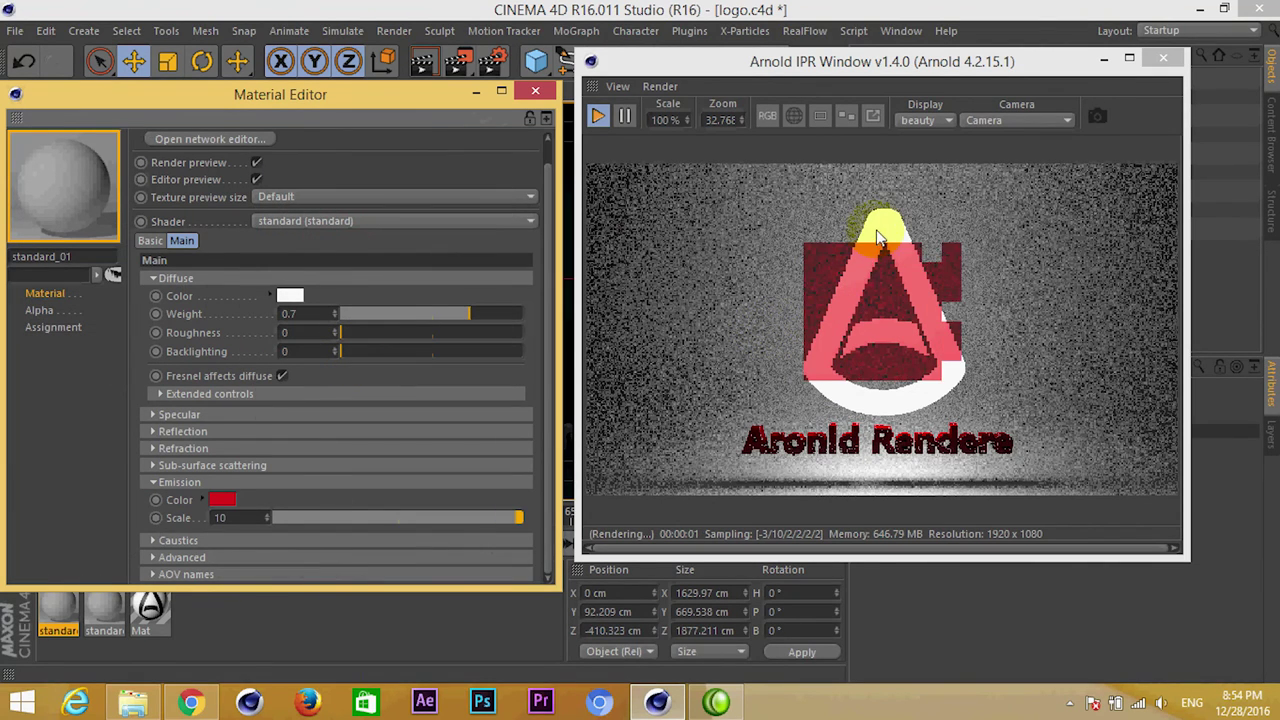
{"action": "double_click", "coordinate": [225, 517]}
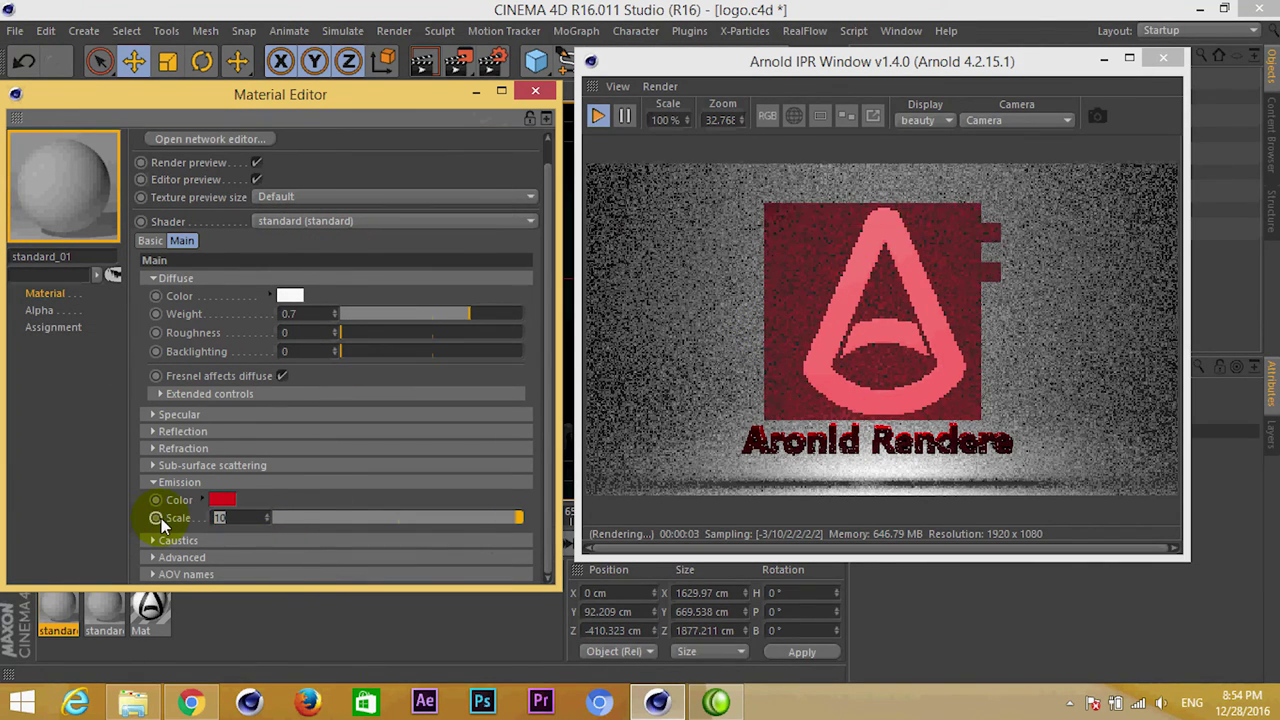
{"action": "type", "text": "3"}
{"action": "key", "text": "Return"}
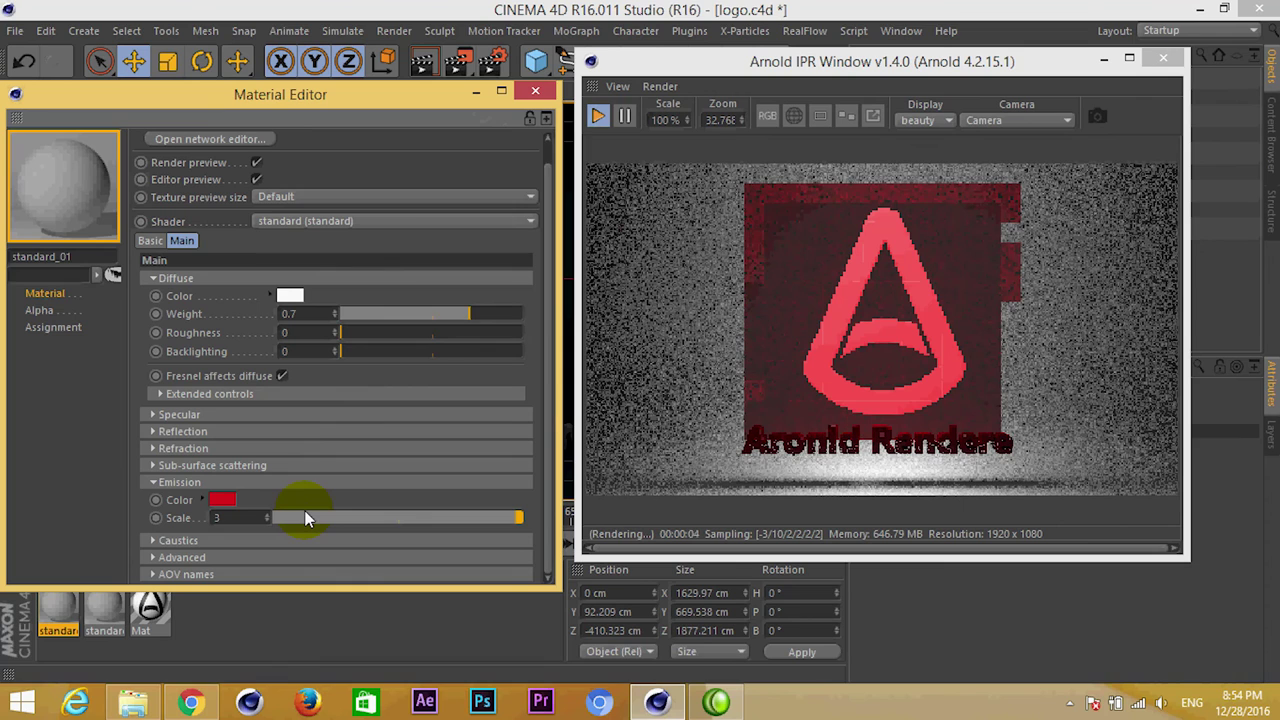
Step: Change the emission colour to blue, hue 239°, and re-enter the Emission Scale value
{"action": "left_click", "coordinate": [222, 501]}
{"action": "left_click", "coordinate": [292, 431]}
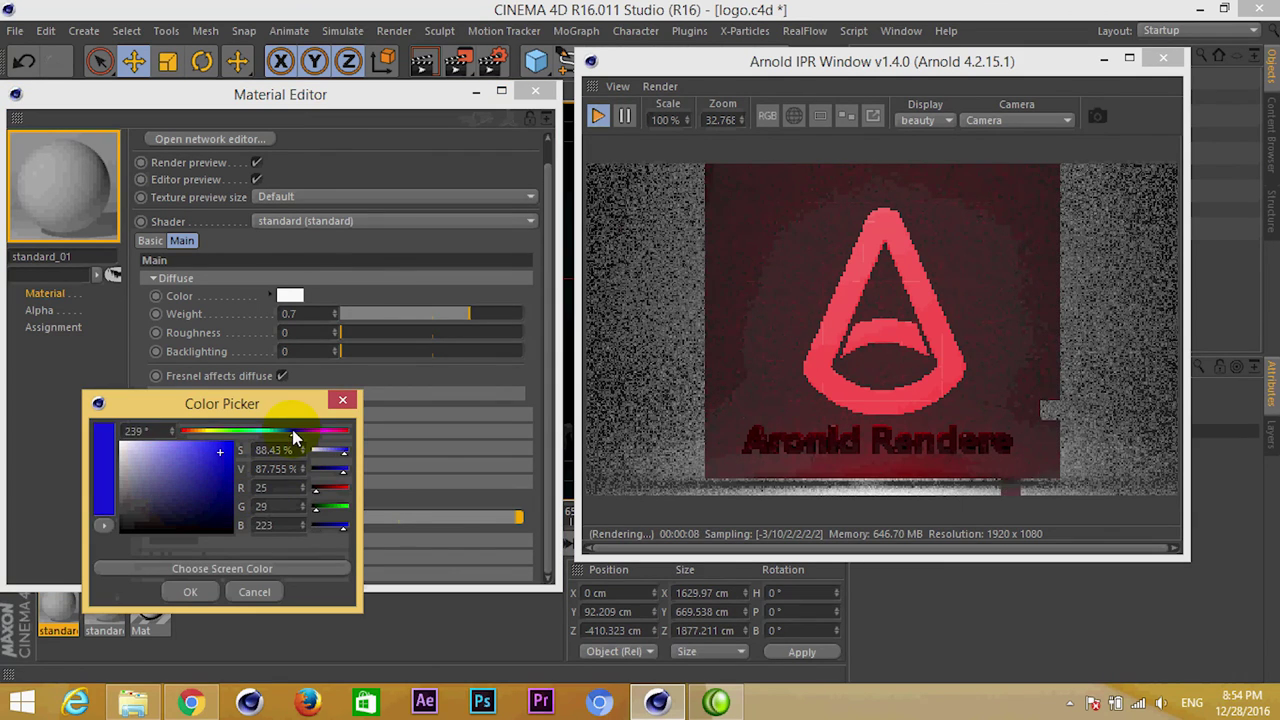
{"action": "left_click", "coordinate": [190, 589]}
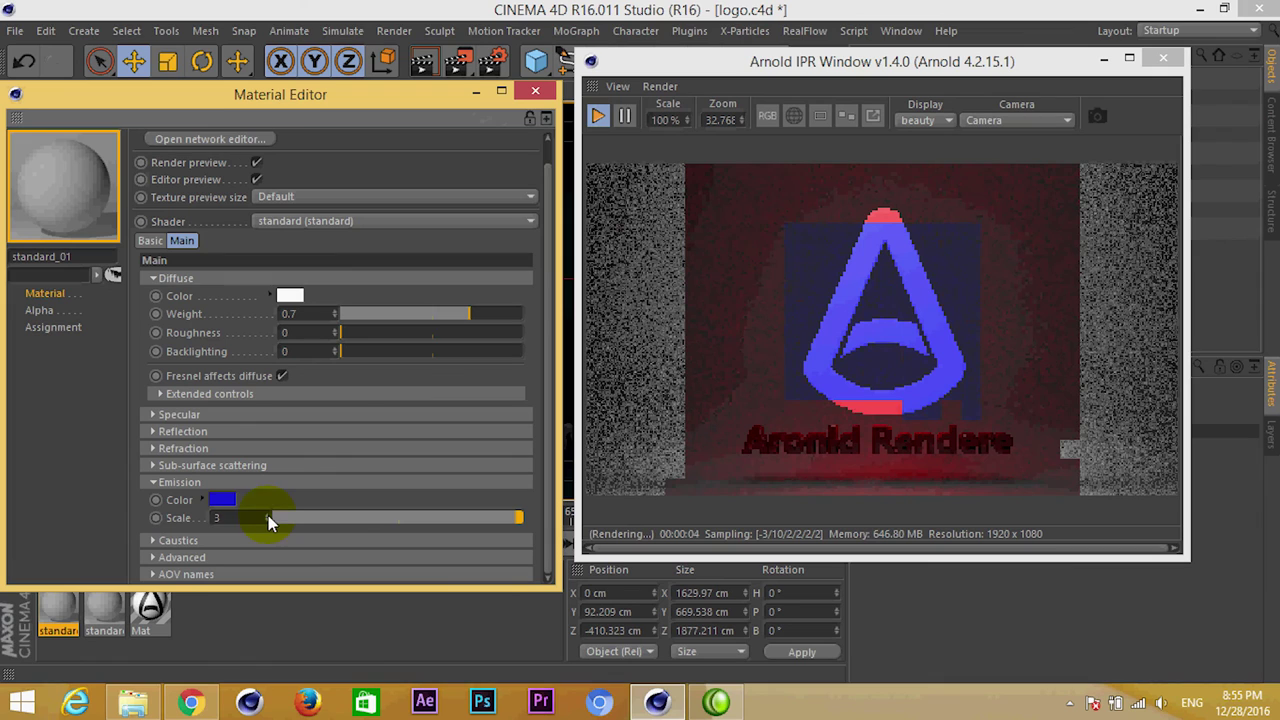
{"action": "left_click", "coordinate": [240, 517]}
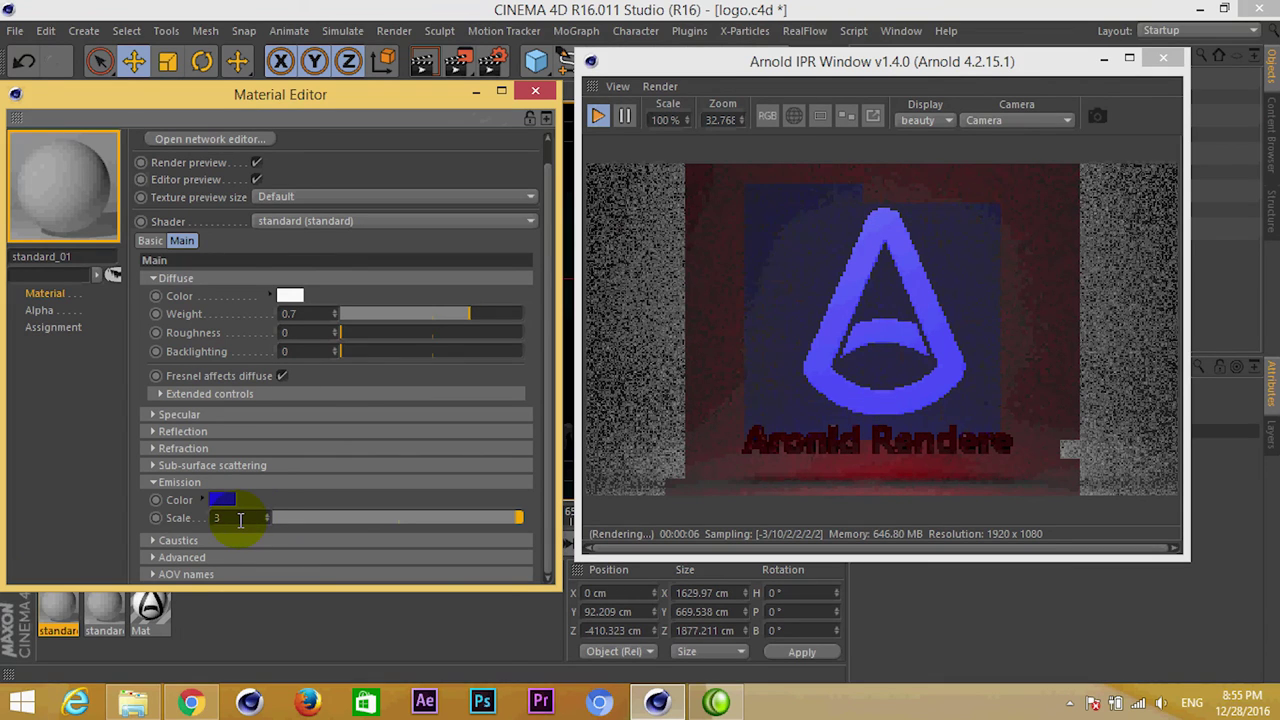
{"action": "double_click", "coordinate": [218, 516]}
{"action": "type", "text": "0"}
{"action": "key", "text": "Return"}
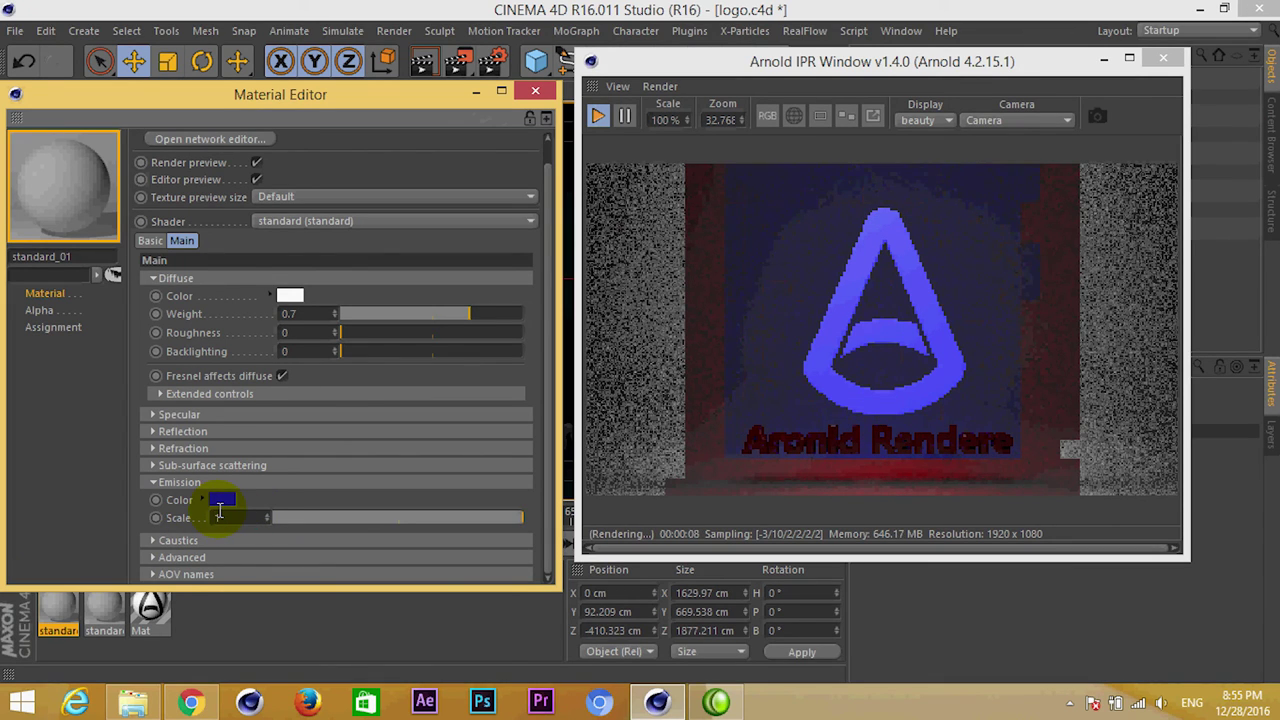